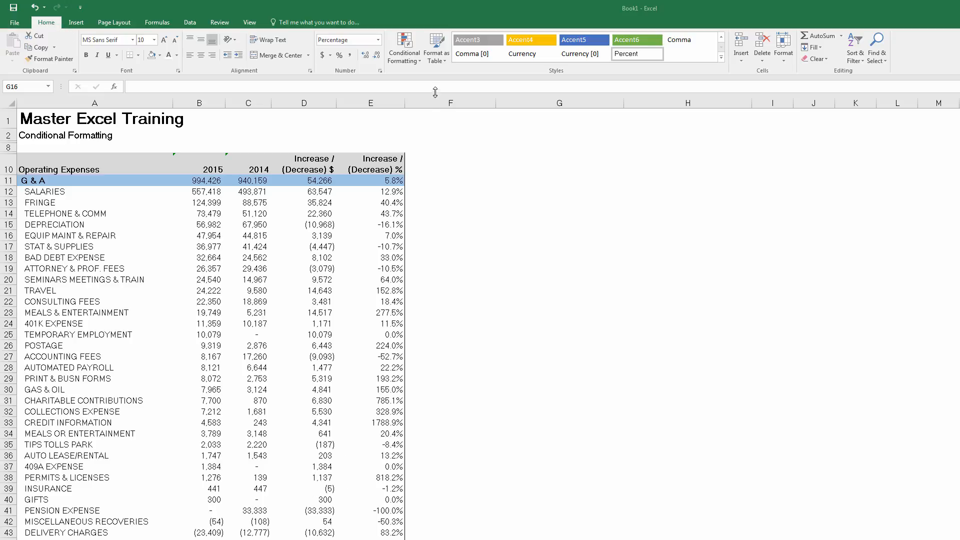
{"action": "left_click", "coordinate": [406, 51]}
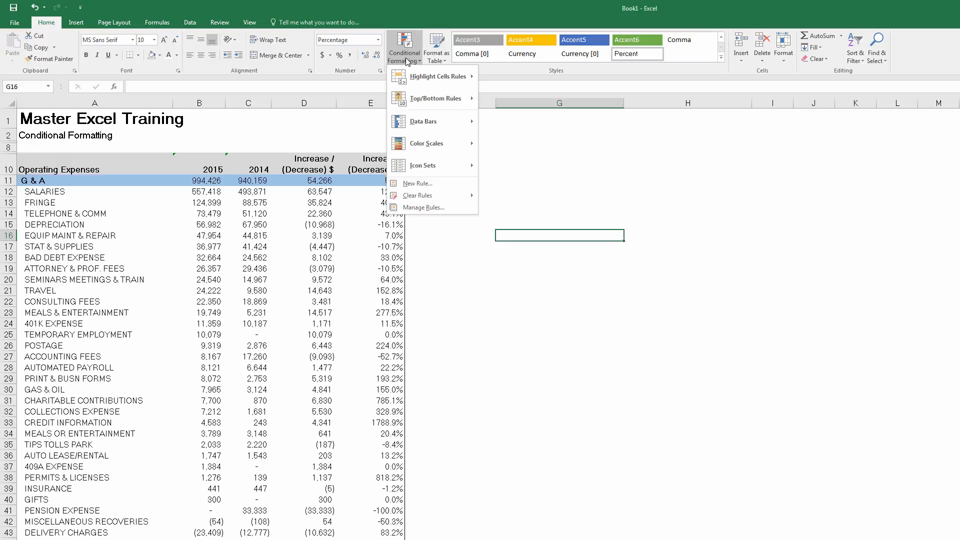
{"action": "mouse_move", "coordinate": [423, 76]}
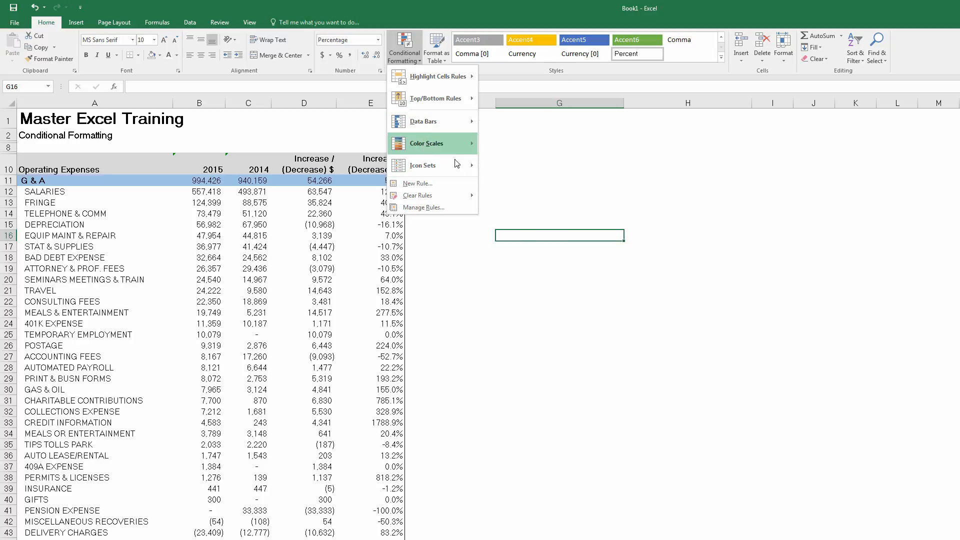
{"action": "mouse_move", "coordinate": [430, 165]}
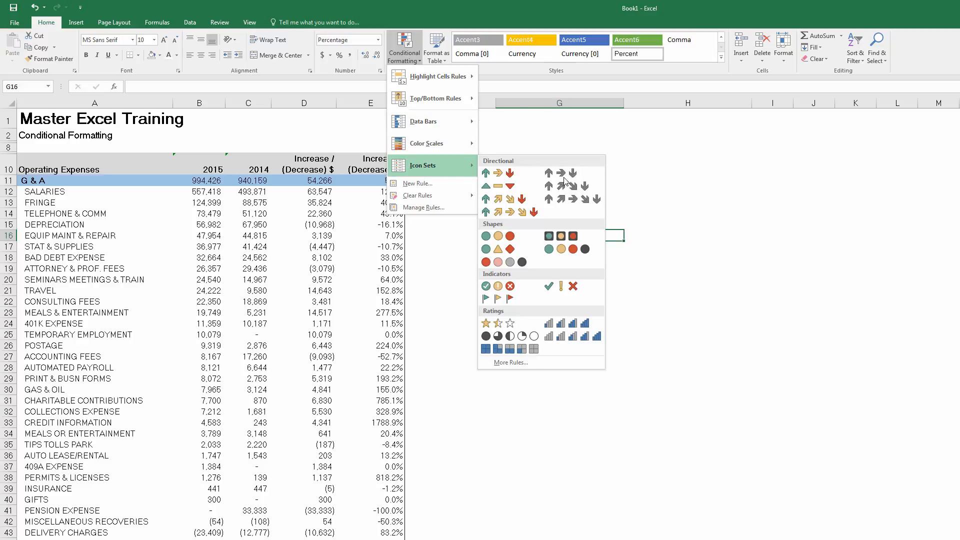
{"action": "left_click", "coordinate": [616, 158]}
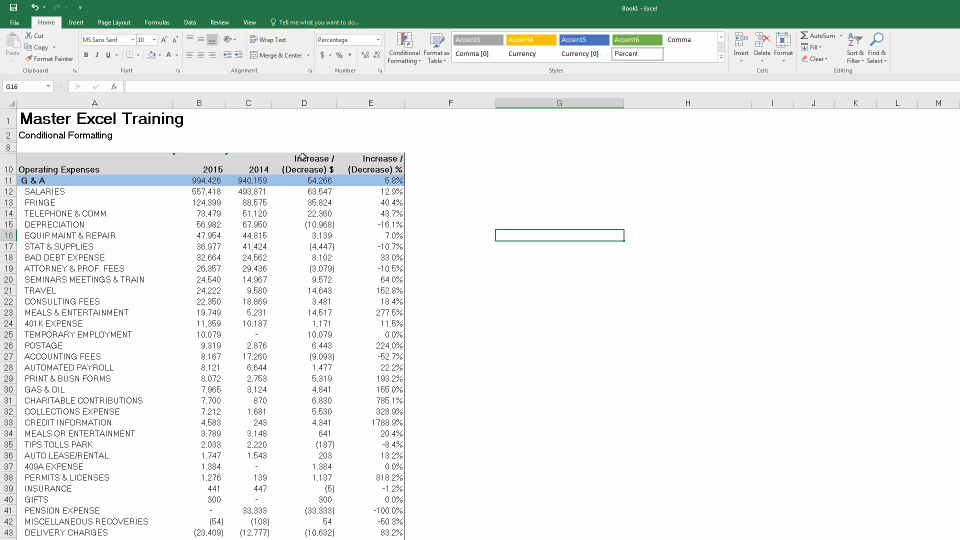
Step: Apply the Red - Yellow - Green Color Scale to the Increase / (Decrease) $ values in D12:D45
{"action": "left_click", "coordinate": [314, 191]}
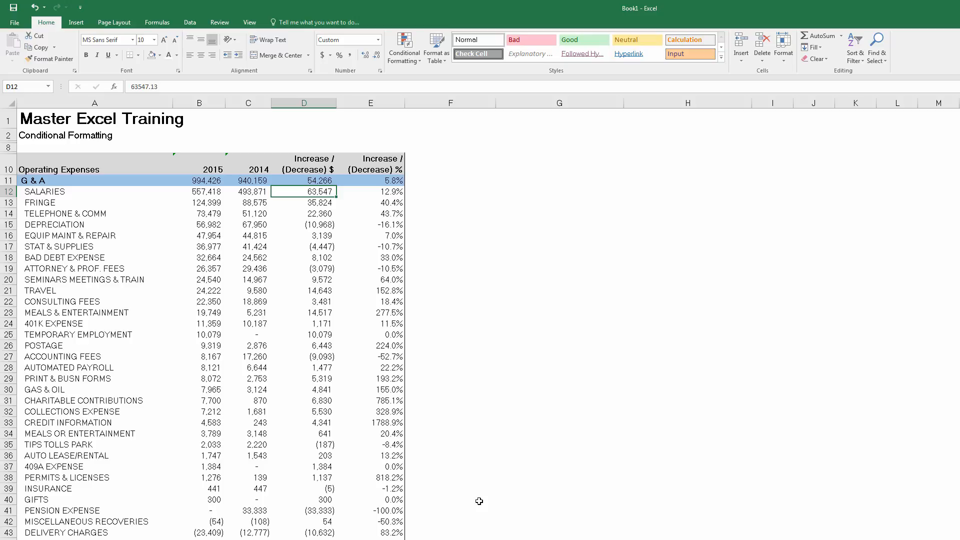
{"action": "key", "text": "ctrl+shift+Down"}
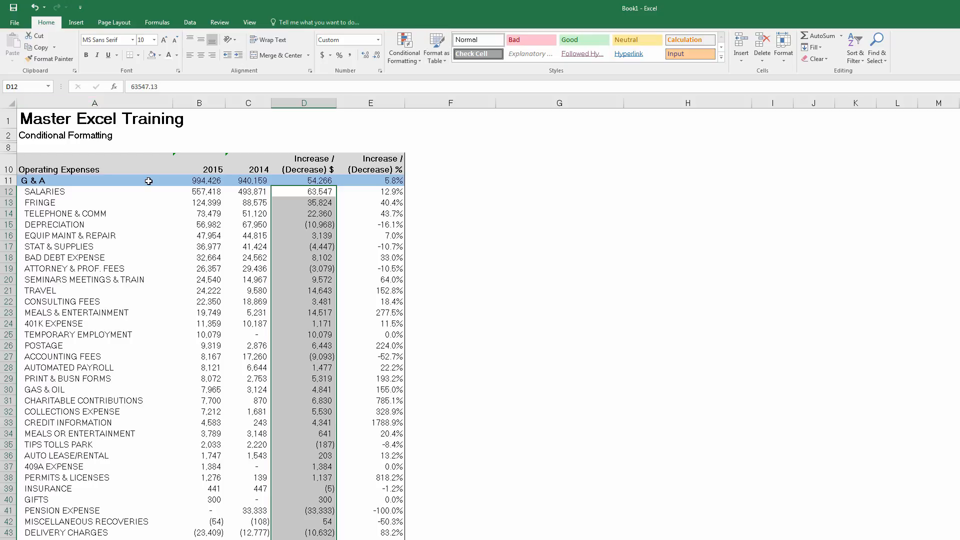
{"action": "left_click", "coordinate": [405, 48]}
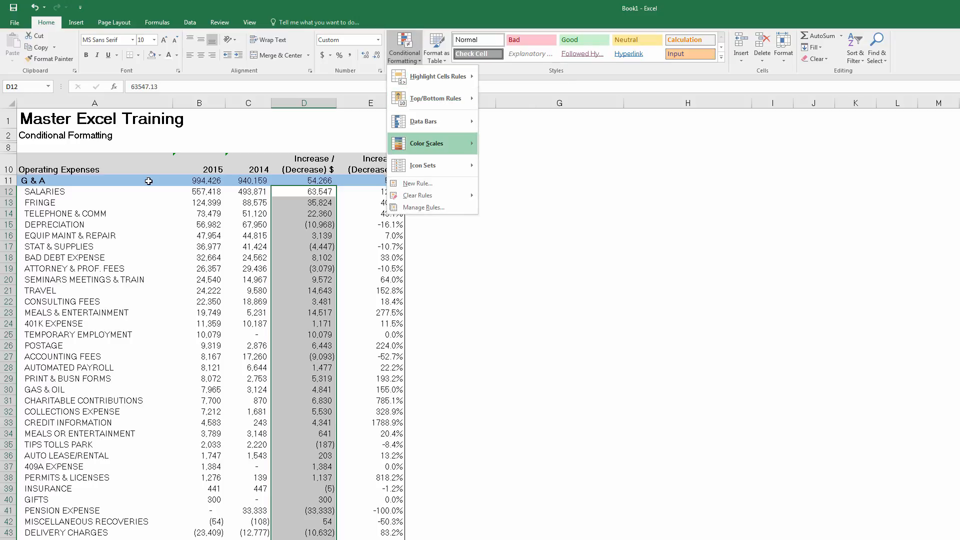
{"action": "mouse_move", "coordinate": [431, 144]}
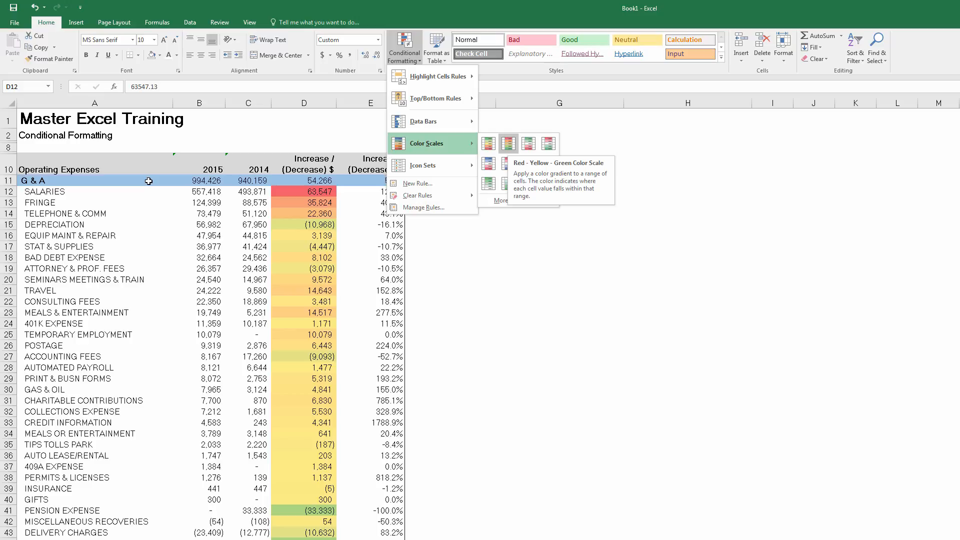
{"action": "left_click", "coordinate": [508, 144]}
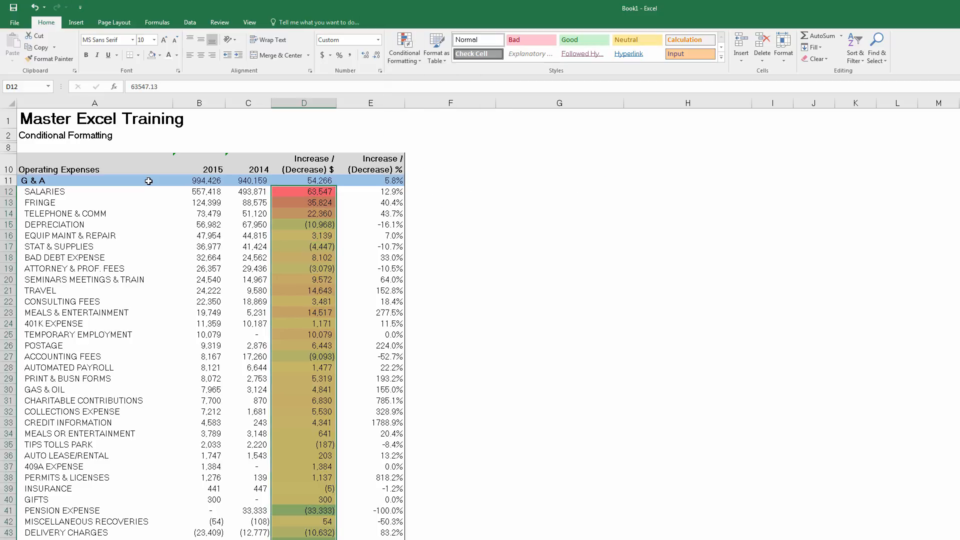
Step: Examine the color scale on the Increase / (Decrease) $ column down to the Grand Total row
{"action": "key", "text": "Down"}
{"action": "key", "text": "Down"}
{"action": "key", "text": "Down"}
{"action": "key", "text": "Down"}
{"action": "key", "text": "Down"}
{"action": "key", "text": "Down"}
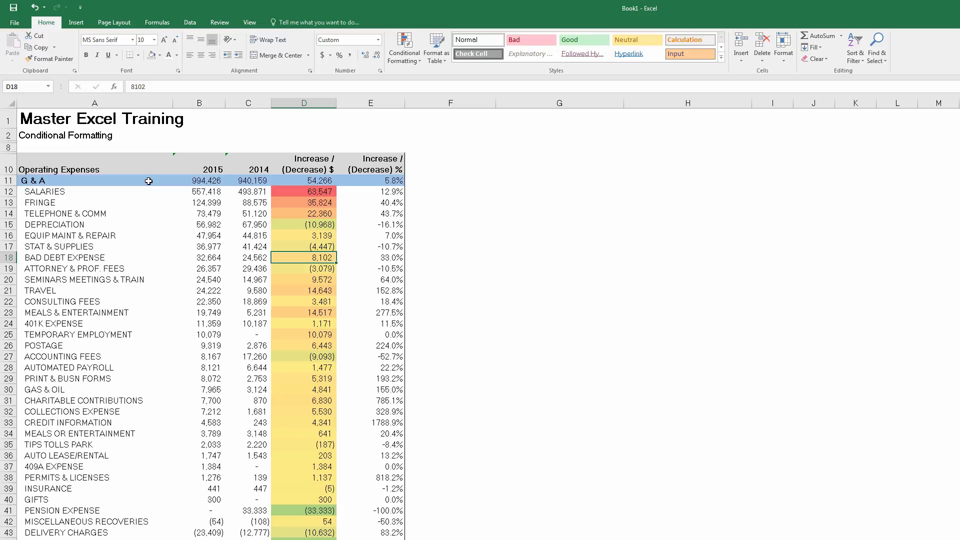
{"action": "scroll", "coordinate": [149, 181], "scroll_direction": "down", "scroll_amount": 5}
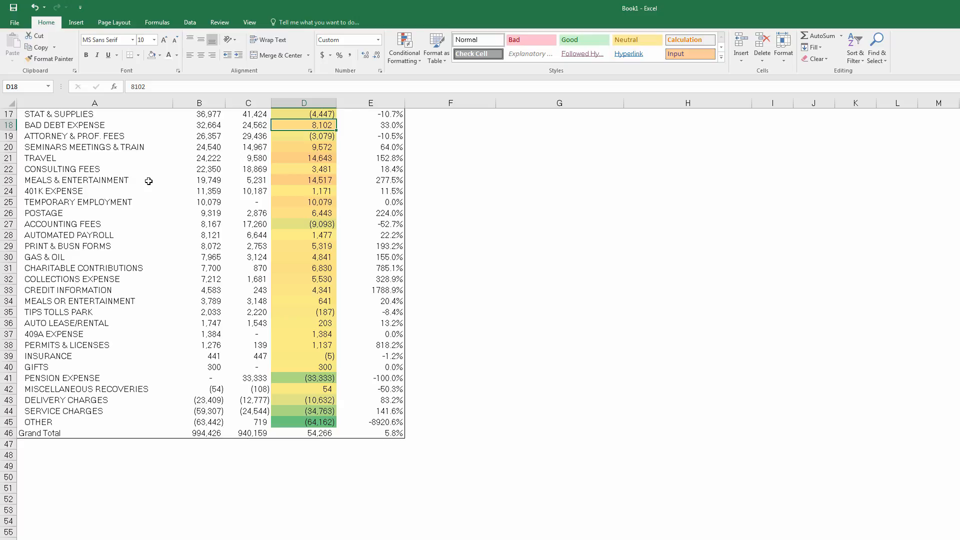
{"action": "scroll", "coordinate": [148, 182], "scroll_direction": "up", "scroll_amount": 5}
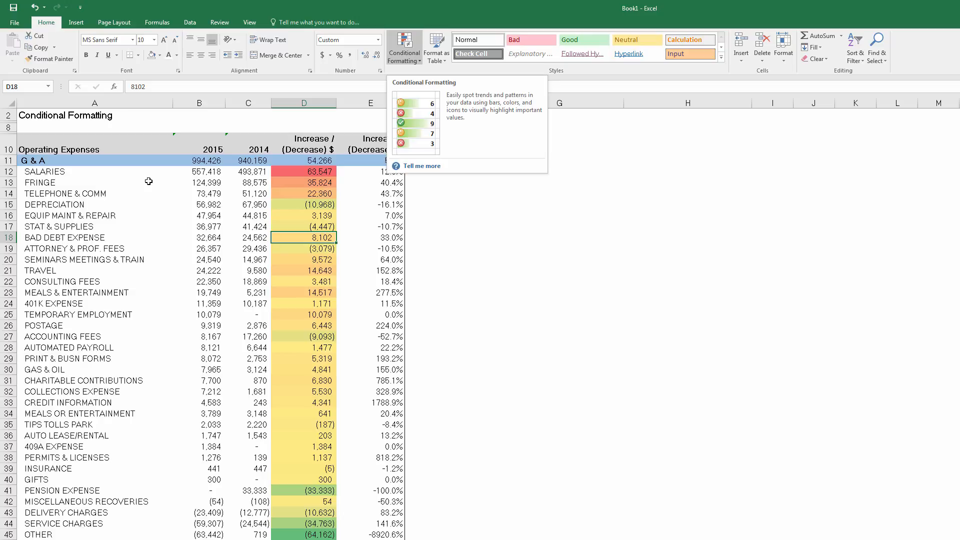
Step: Edit the Graded Color Scale rule applied to D12:D45 and set its midpoint color to white
{"action": "key", "text": "Return"}
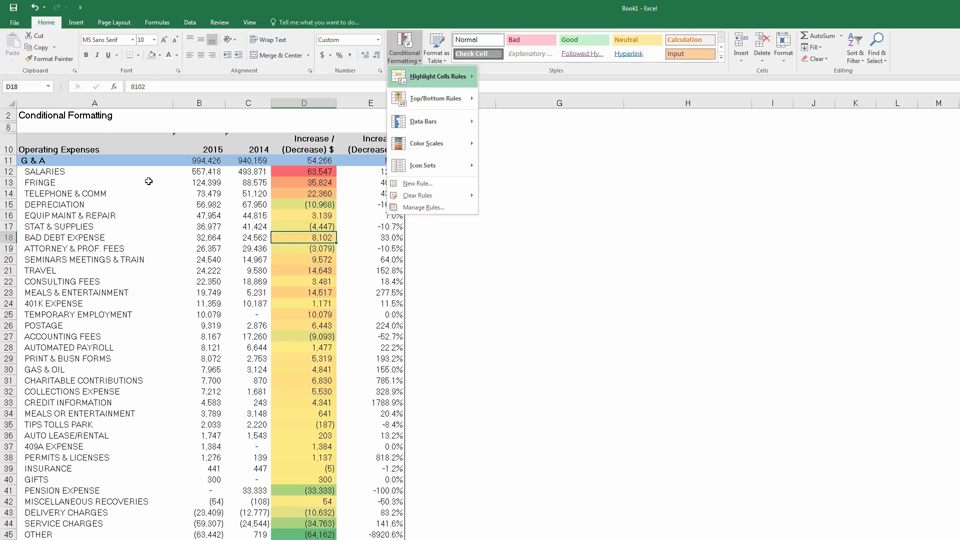
{"action": "key", "text": "Down"}
{"action": "key", "text": "Down"}
{"action": "key", "text": "Down"}
{"action": "key", "text": "Down"}
{"action": "key", "text": "Down"}
{"action": "key", "text": "Down"}
{"action": "key", "text": "Down"}
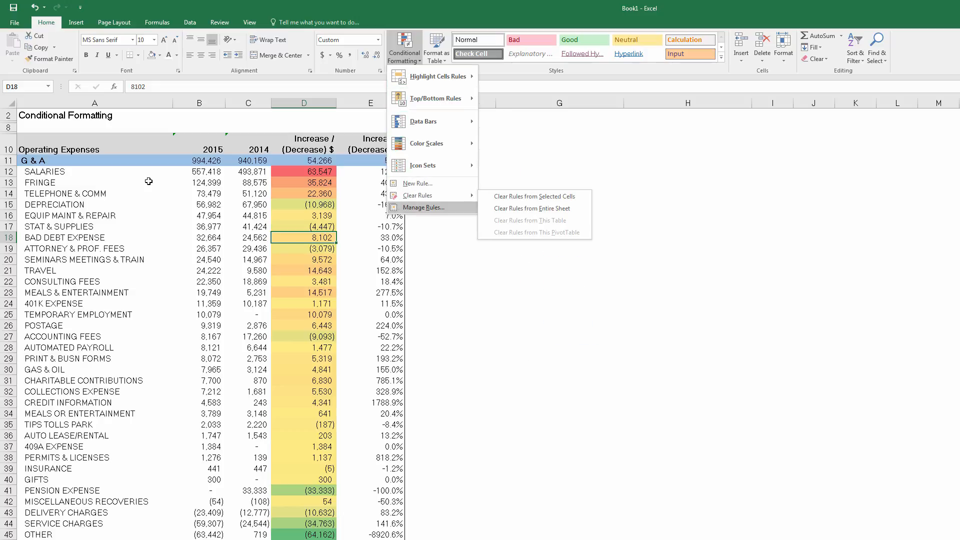
{"action": "key", "text": "Return"}
{"action": "mouse_move", "coordinate": [600, 151]}
{"action": "left_mouse_down"}
{"action": "mouse_move", "coordinate": [524, 199]}
{"action": "mouse_move", "coordinate": [568, 221]}
{"action": "left_mouse_up"}
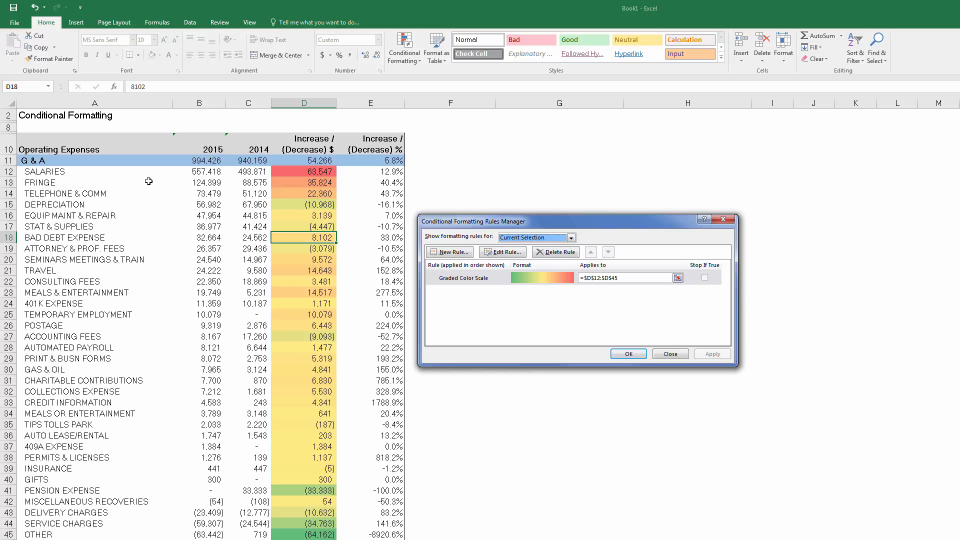
{"action": "double_click", "coordinate": [543, 278]}
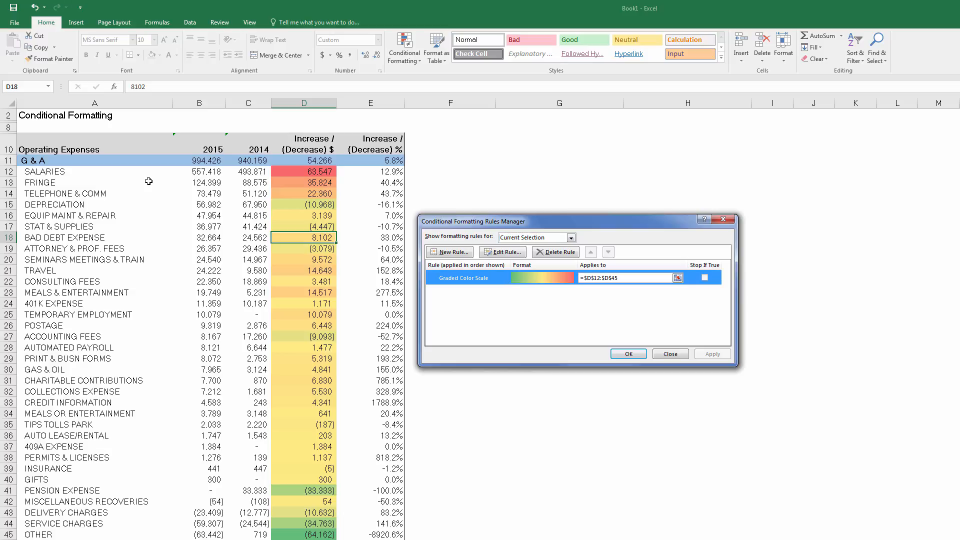
{"action": "left_click_drag", "start_coordinate": [500, 194], "coordinate": [494, 139]}
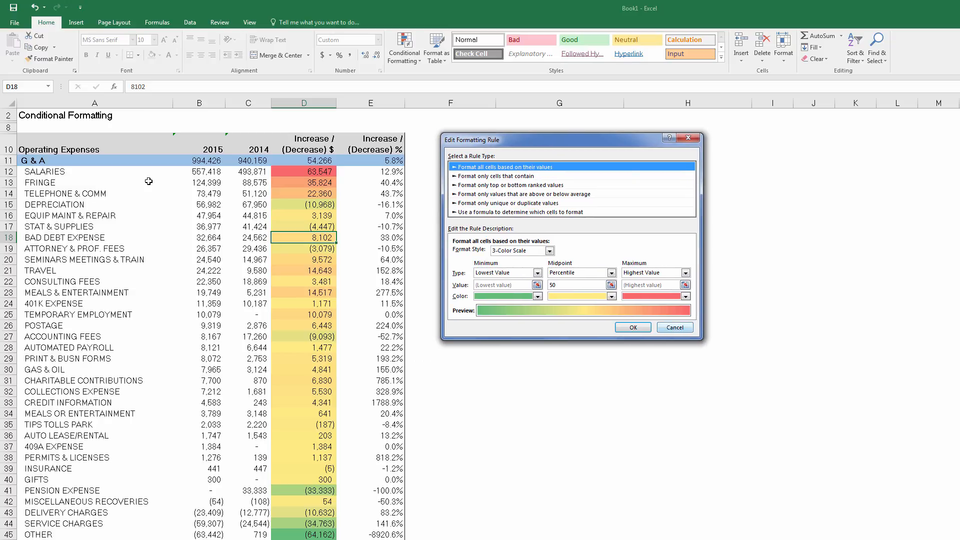
{"action": "key", "text": "Tab"}
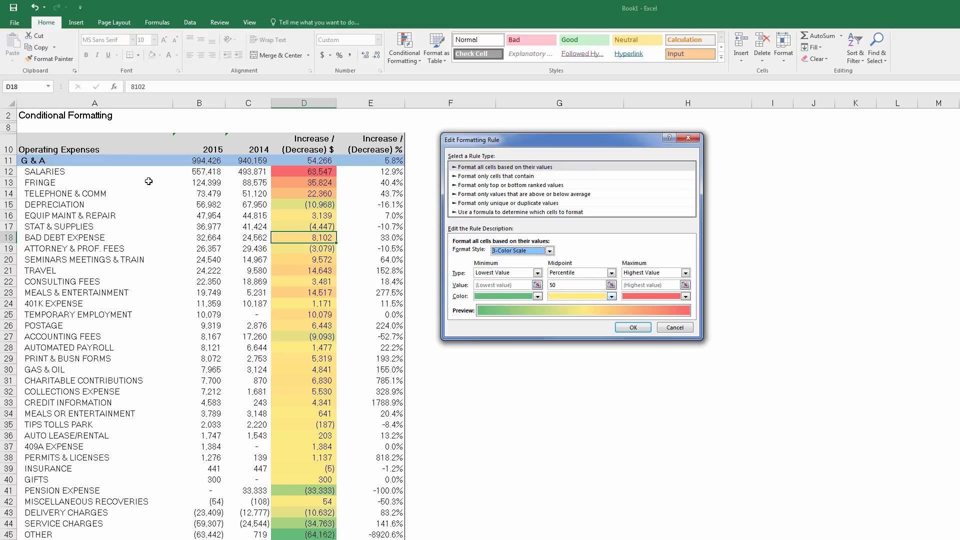
{"action": "left_click", "coordinate": [611, 297]}
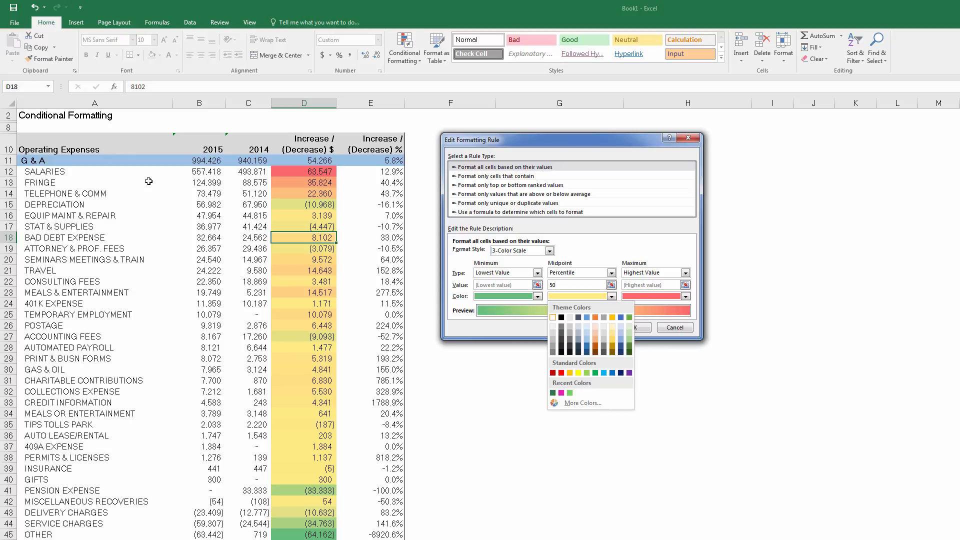
{"action": "left_click", "coordinate": [553, 317]}
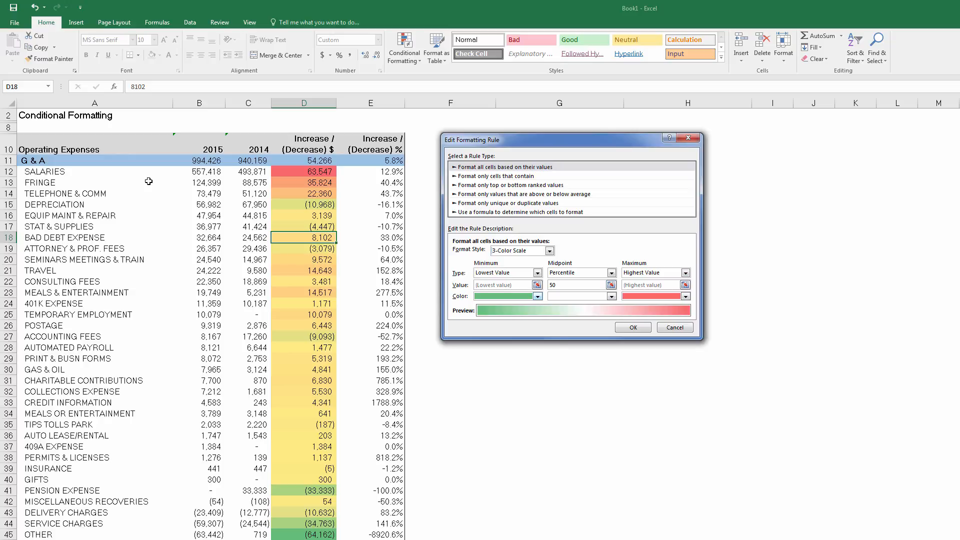
Step: Set the color scale rule's minimum color to standard blue and maximum color to standard red, and apply the changes
{"action": "left_click", "coordinate": [538, 296]}
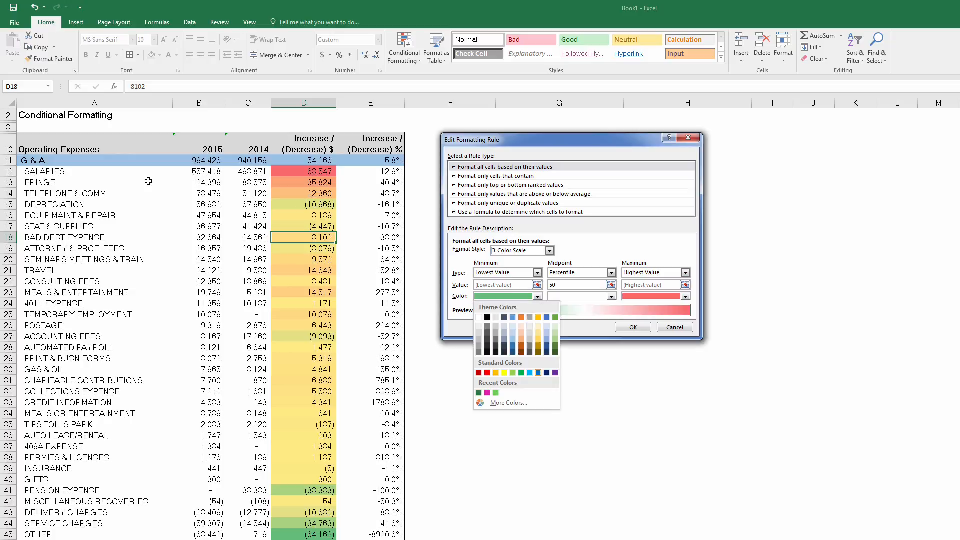
{"action": "left_click", "coordinate": [538, 373]}
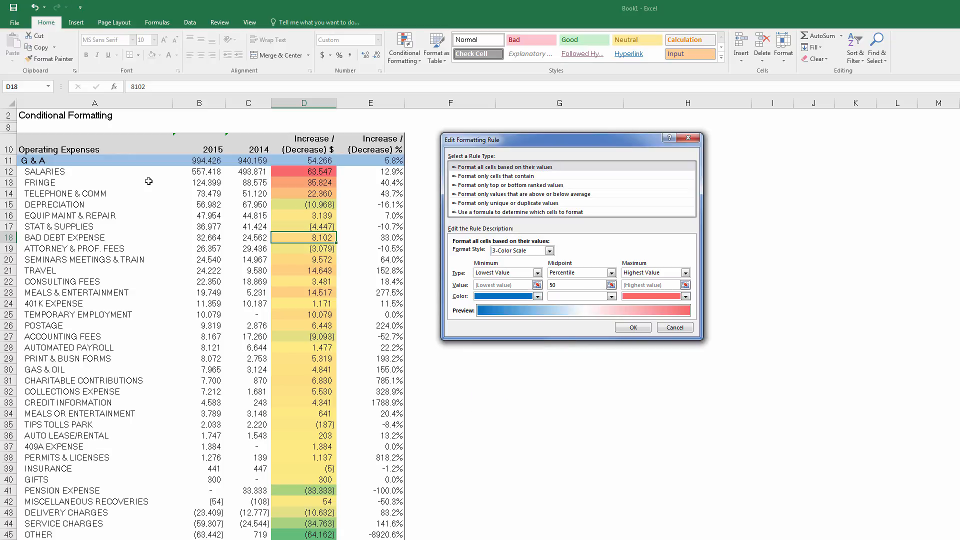
{"action": "left_click", "coordinate": [685, 296]}
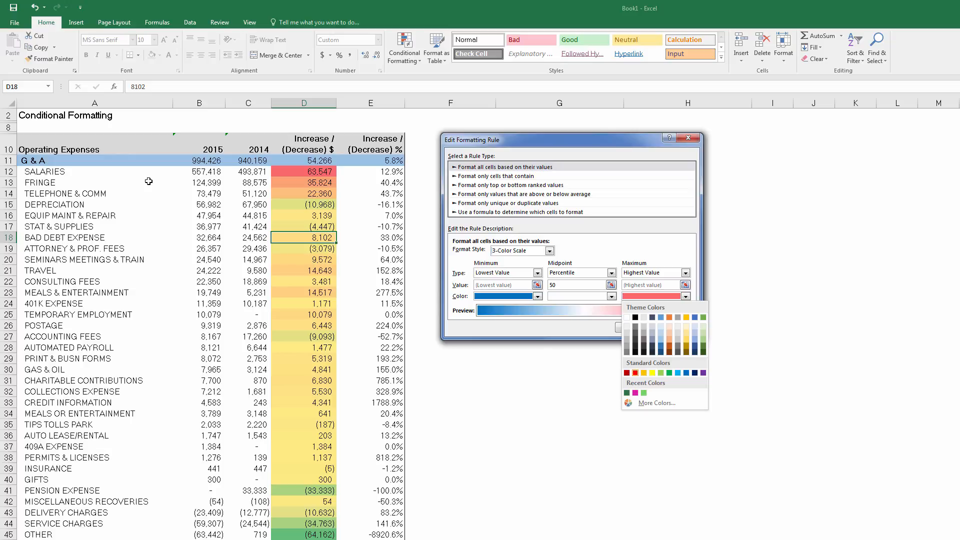
{"action": "left_click", "coordinate": [635, 372]}
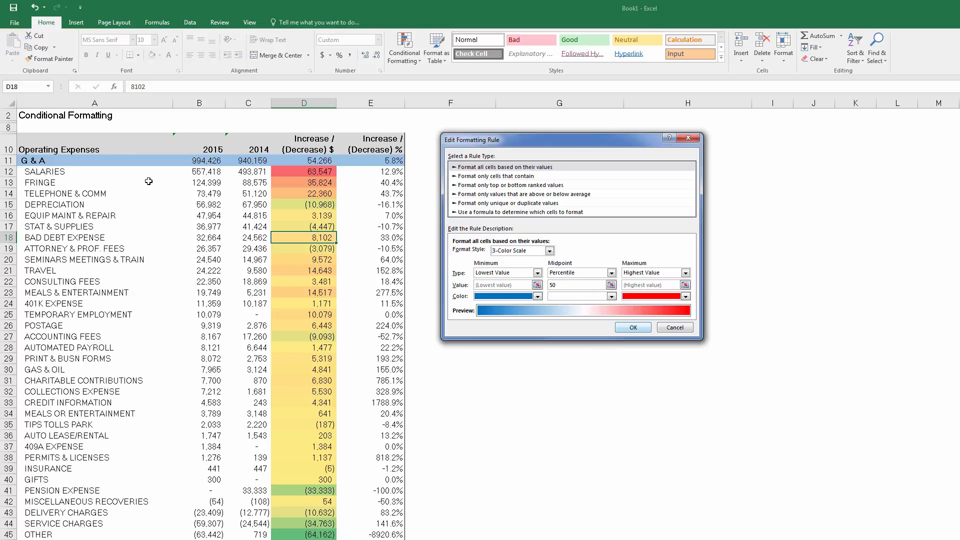
{"action": "key", "text": "Return"}
{"action": "key", "text": "Return"}
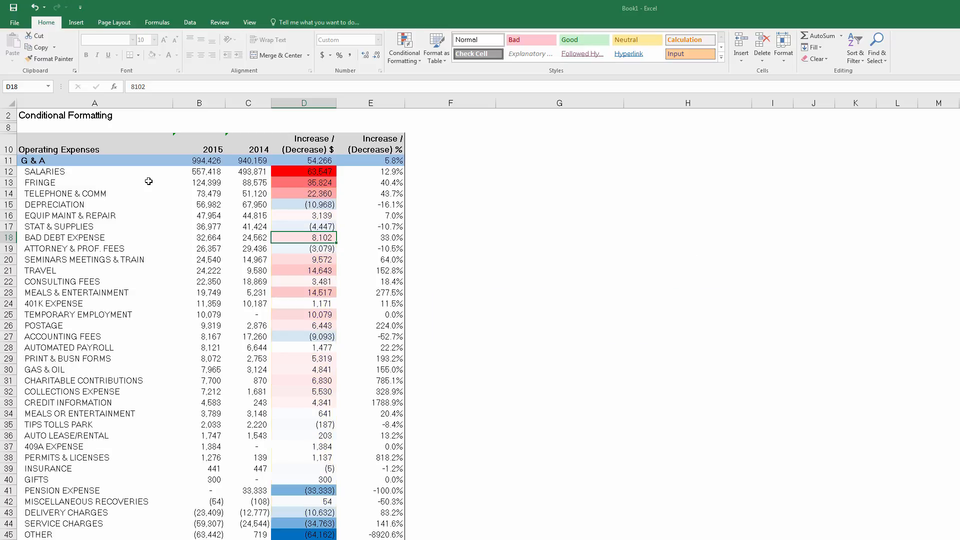
Step: Examine the recolored Increase / (Decrease) $ column and the options for clearing rules from selected cells or the entire sheet
{"action": "key", "text": "Up"}
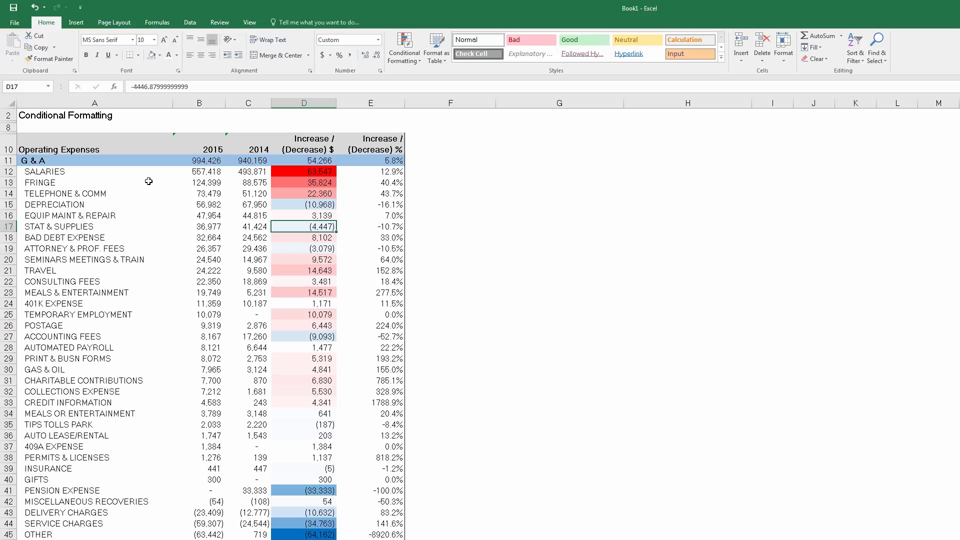
{"action": "scroll", "coordinate": [149, 182], "scroll_direction": "down", "scroll_amount": 1}
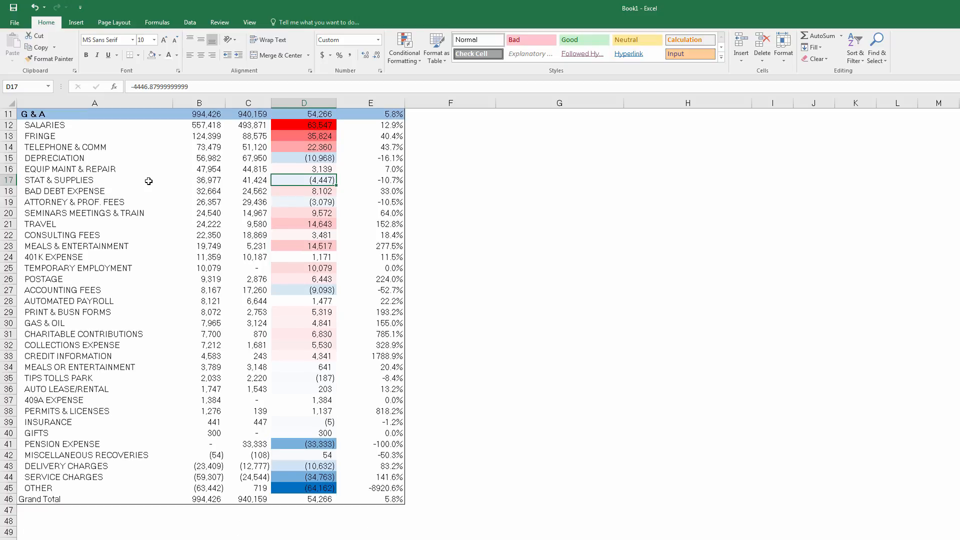
{"action": "scroll", "coordinate": [149, 181], "scroll_direction": "up", "scroll_amount": 1}
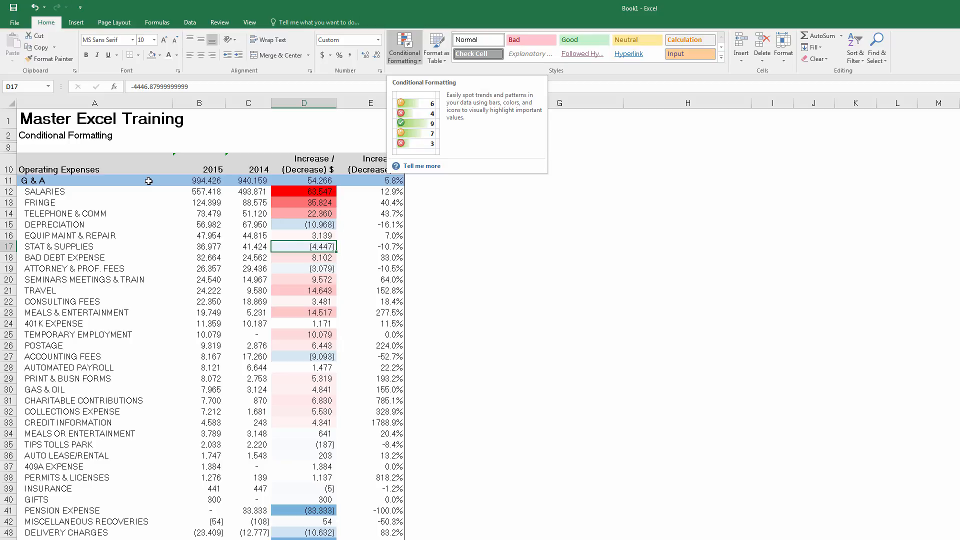
{"action": "left_click", "coordinate": [404, 48]}
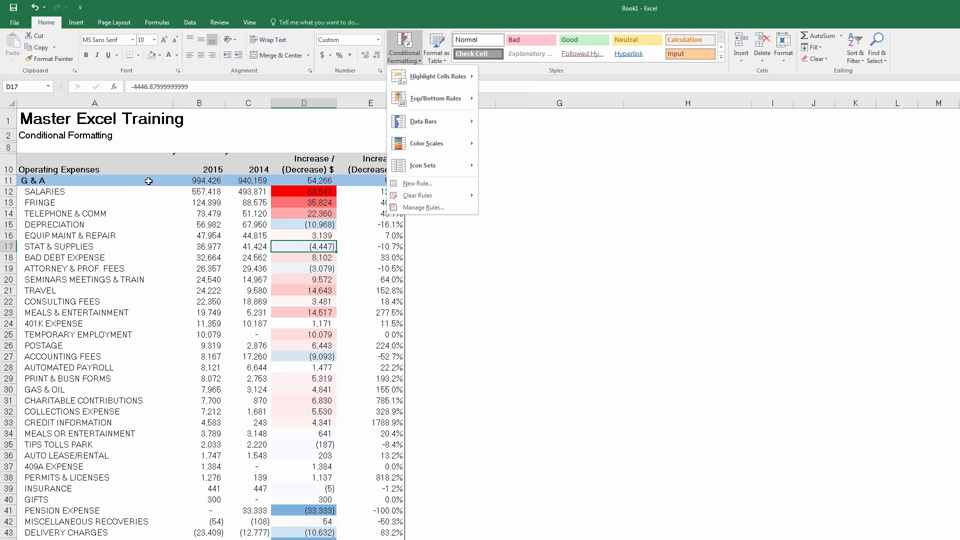
{"action": "key", "text": "Down"}
{"action": "key", "text": "Down"}
{"action": "key", "text": "Down"}
{"action": "key", "text": "Down"}
{"action": "key", "text": "Down"}
{"action": "key", "text": "Down"}
{"action": "key", "text": "Down"}
{"action": "key", "text": "Right"}
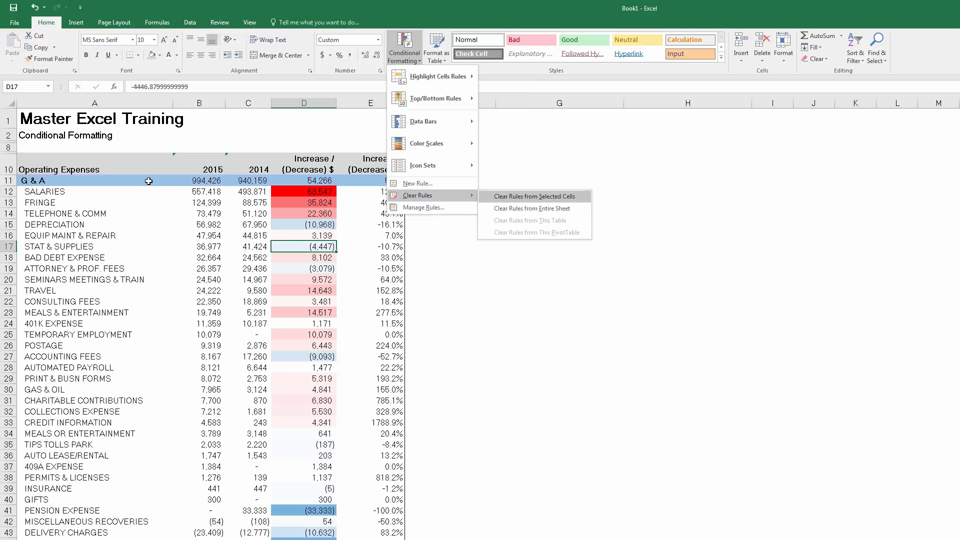
{"action": "key", "text": "Down"}
{"action": "key", "text": "Up"}
{"action": "key", "text": "Down"}
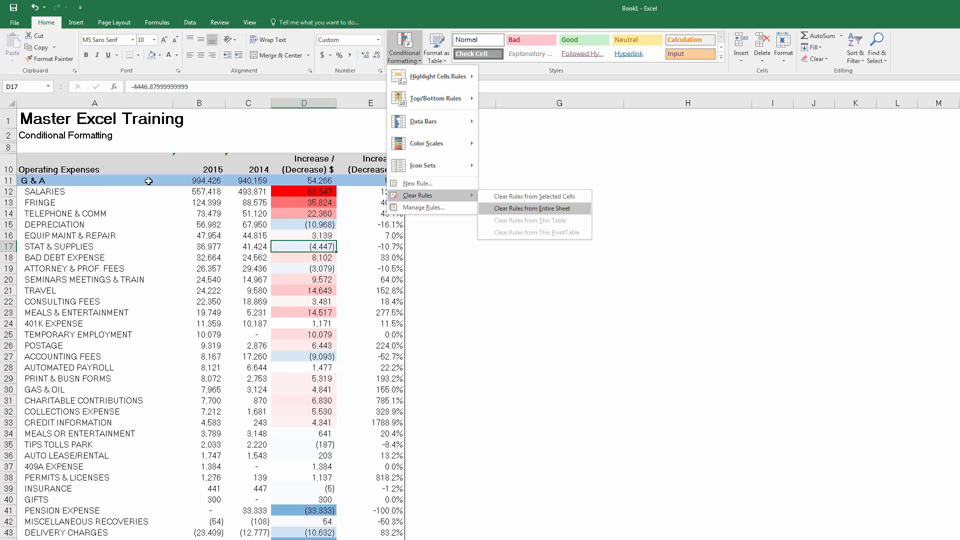
{"action": "key", "text": "Left"}
Step: Delete the Graded Color Scale rule for D12:D45 through the rules manager and apply the removal
{"action": "key", "text": "Down"}
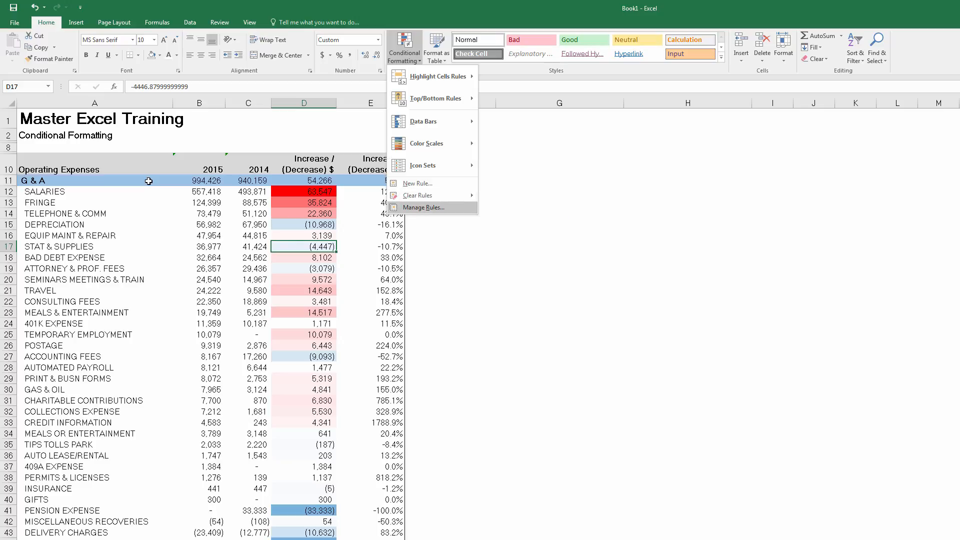
{"action": "key", "text": "Return"}
{"action": "key", "text": "Tab"}
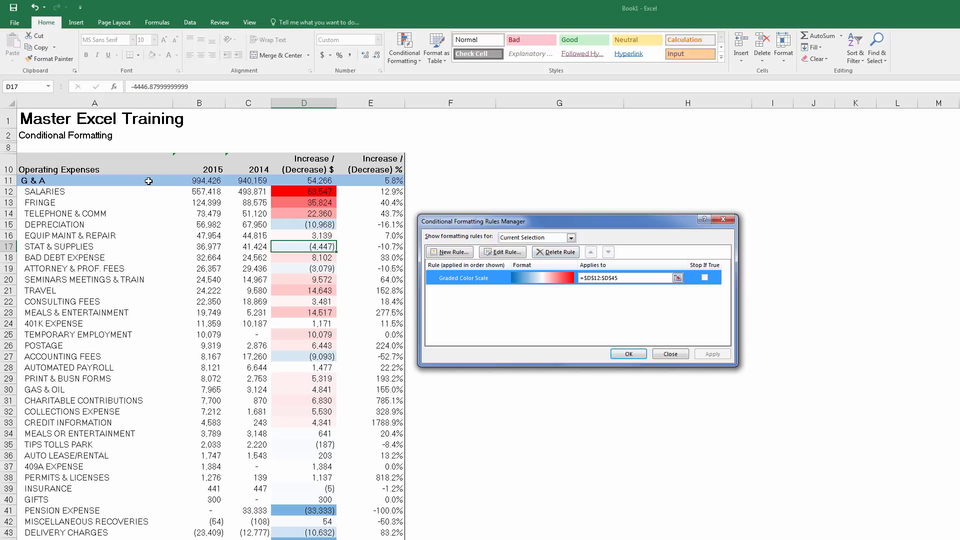
{"action": "key", "text": "Return"}
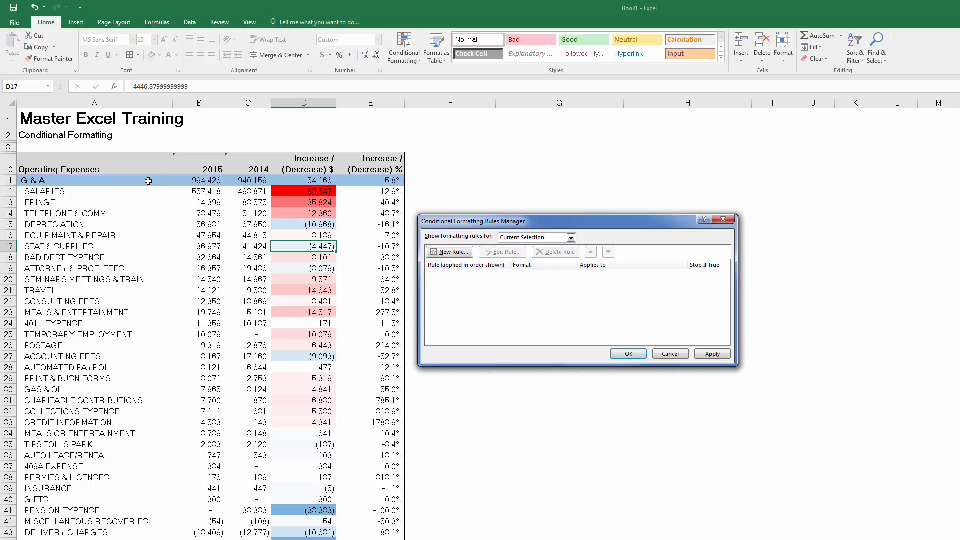
{"action": "key", "text": "Return"}
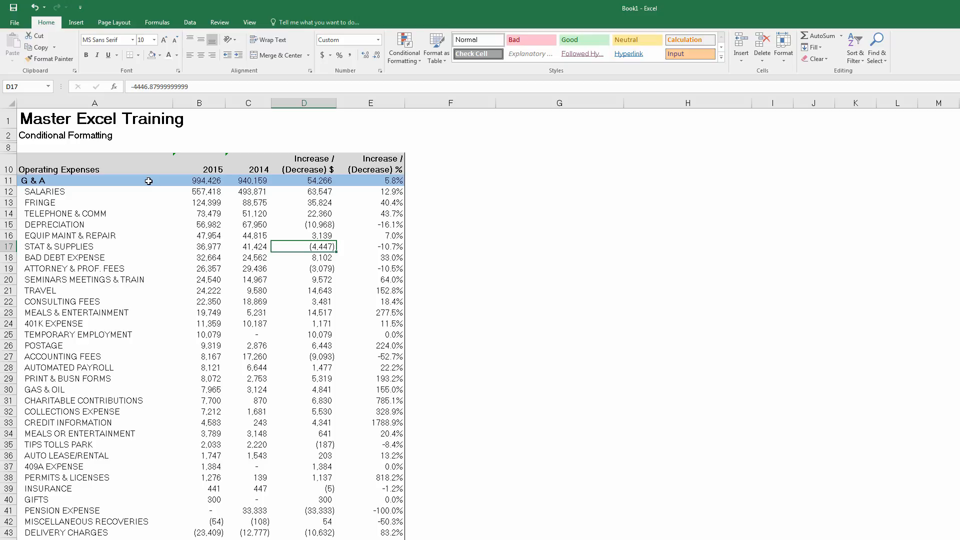
Step: Apply the colored directional icon set with three arrows (green up, yellow sideways, red down) to the Increase / (Decrease) $ values from D12 down
{"action": "key", "text": "Up"}
{"action": "key", "text": "Up"}
{"action": "key", "text": "Up"}
{"action": "key", "text": "Up"}
{"action": "key", "text": "Up"}
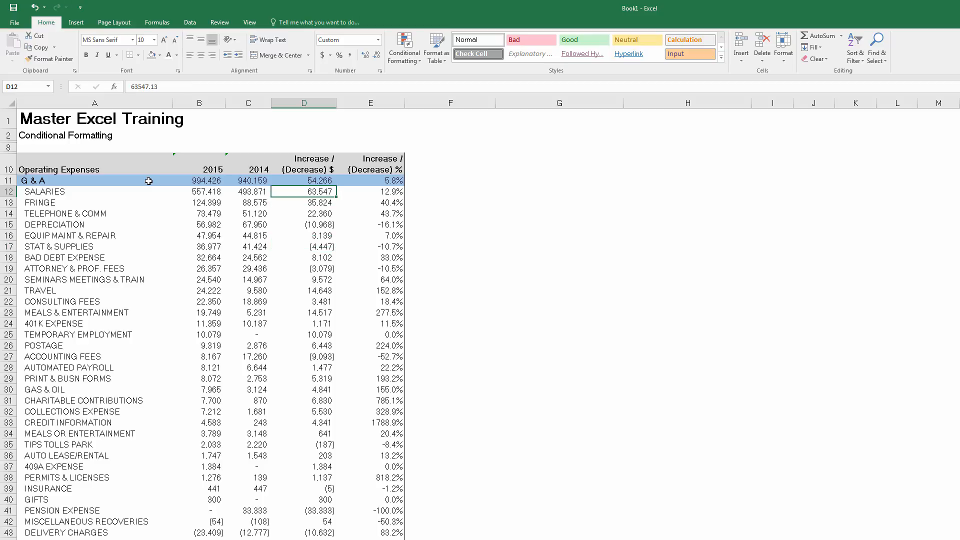
{"action": "key", "text": "ctrl+shift+Down"}
{"action": "key", "text": "alt+h"}
{"action": "key", "text": "l"}
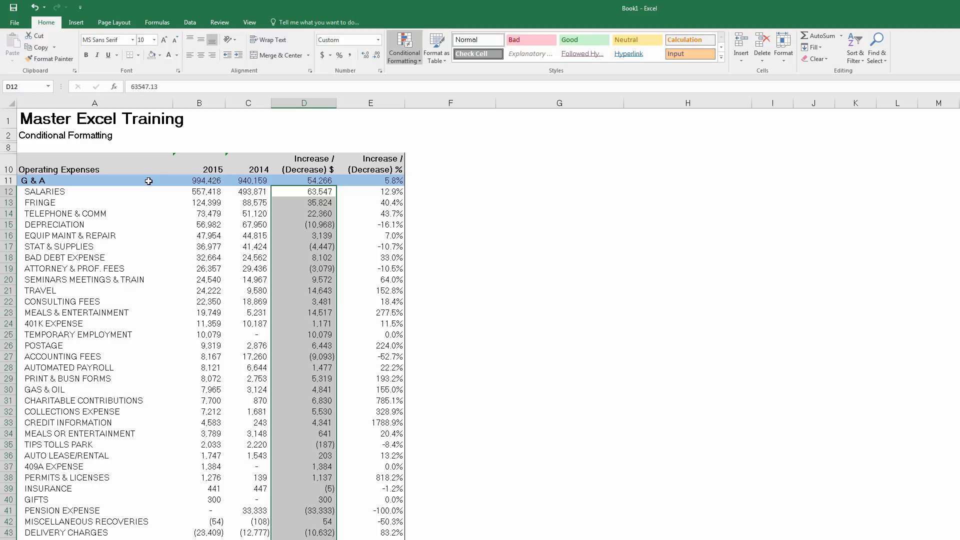
{"action": "key", "text": "Down"}
{"action": "key", "text": "Down"}
{"action": "key", "text": "Down"}
{"action": "key", "text": "Down"}
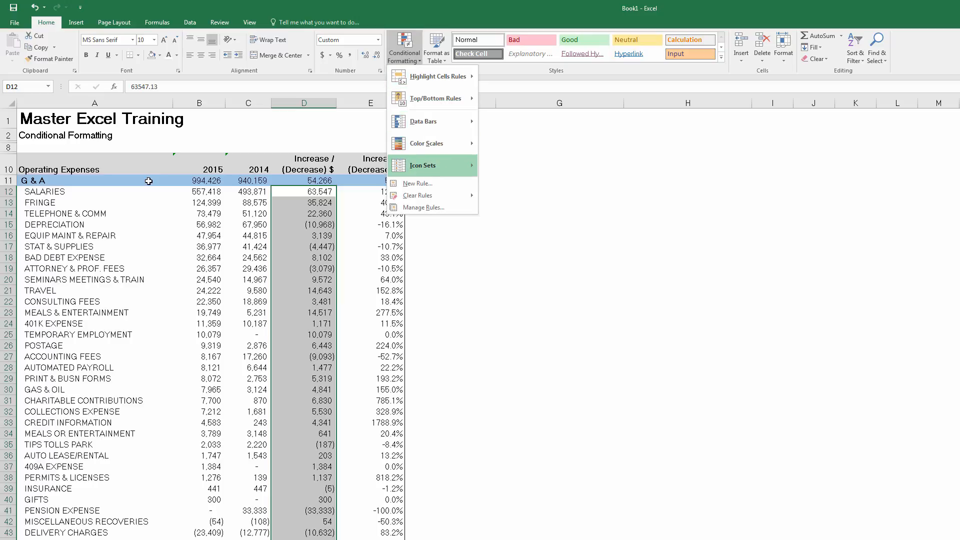
{"action": "key", "text": "Right"}
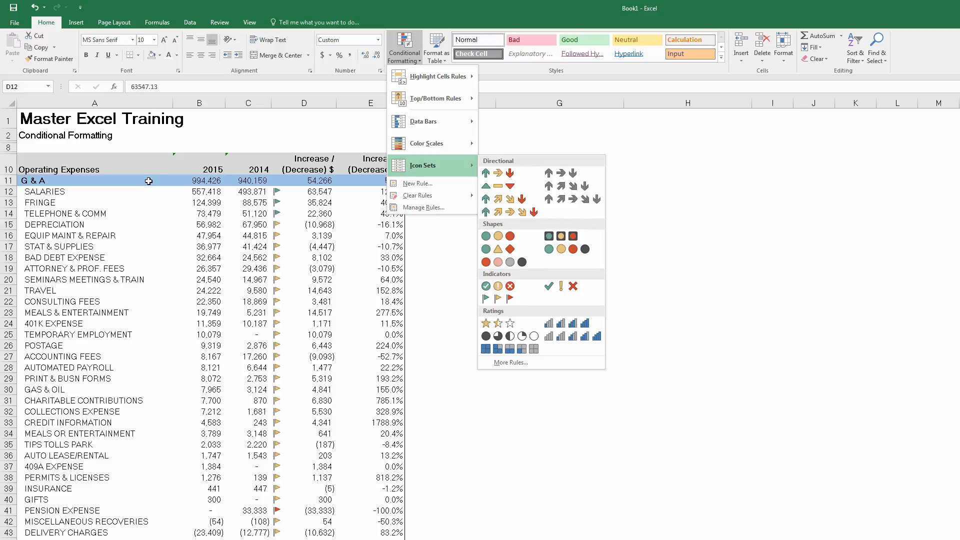
{"action": "left_click", "coordinate": [498, 173]}
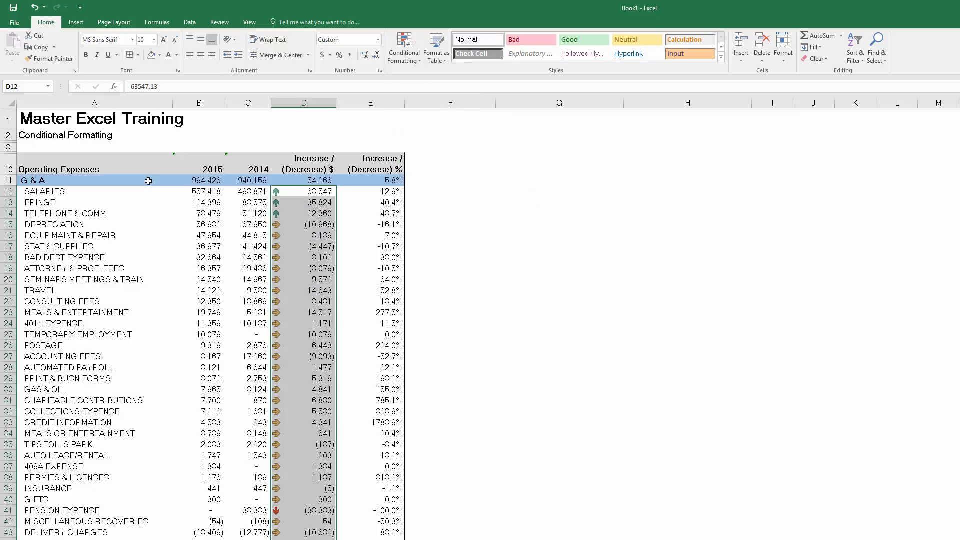
{"action": "left_click", "coordinate": [560, 257]}
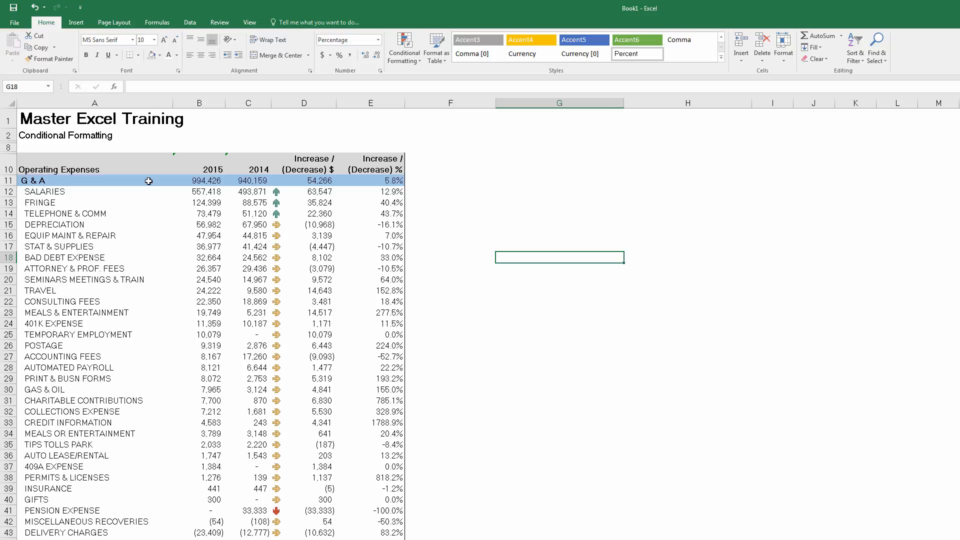
Step: Undo the three-arrow icon set on the Increase / (Decrease) $ column
{"action": "key", "text": "ctrl+z"}
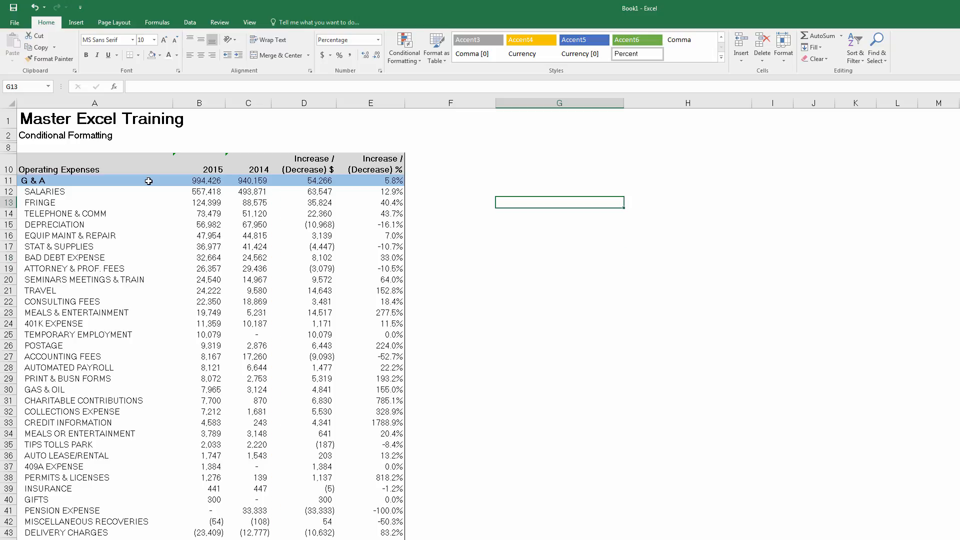
{"action": "key", "text": "ctrl+z"}
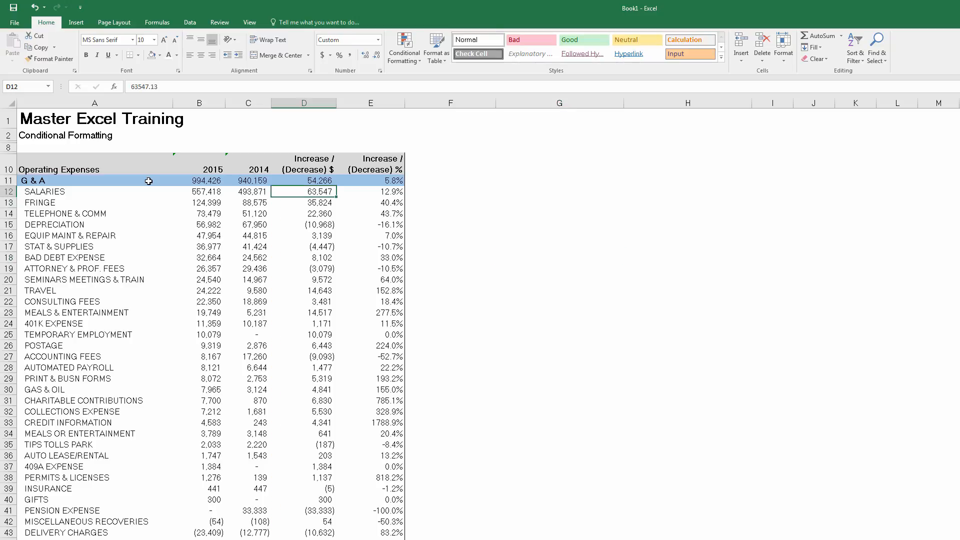
Step: Start a Greater Than highlight rule for the Increase / (Decrease) $ values from D12 down, with a threshold of 10000
{"action": "key", "text": "ctrl+shift+Down"}
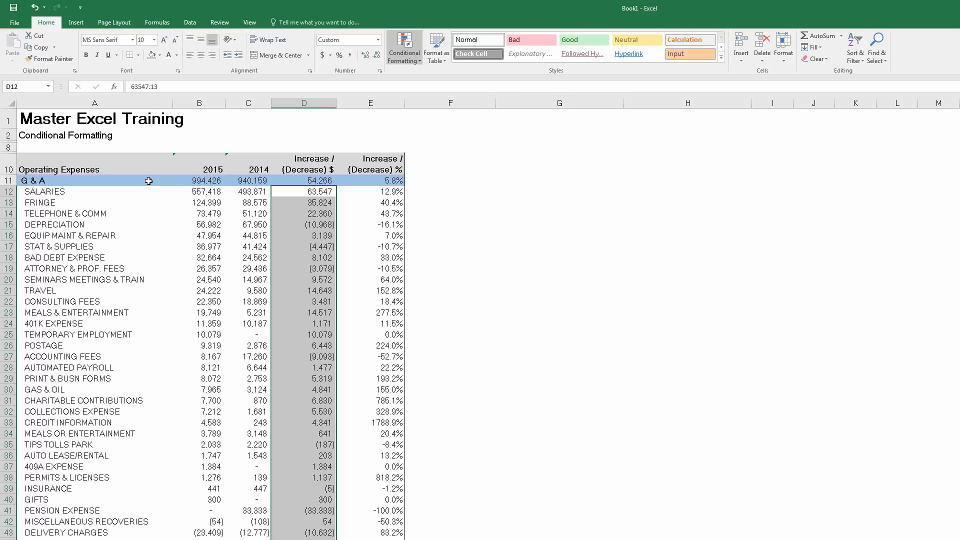
{"action": "left_click", "coordinate": [404, 48]}
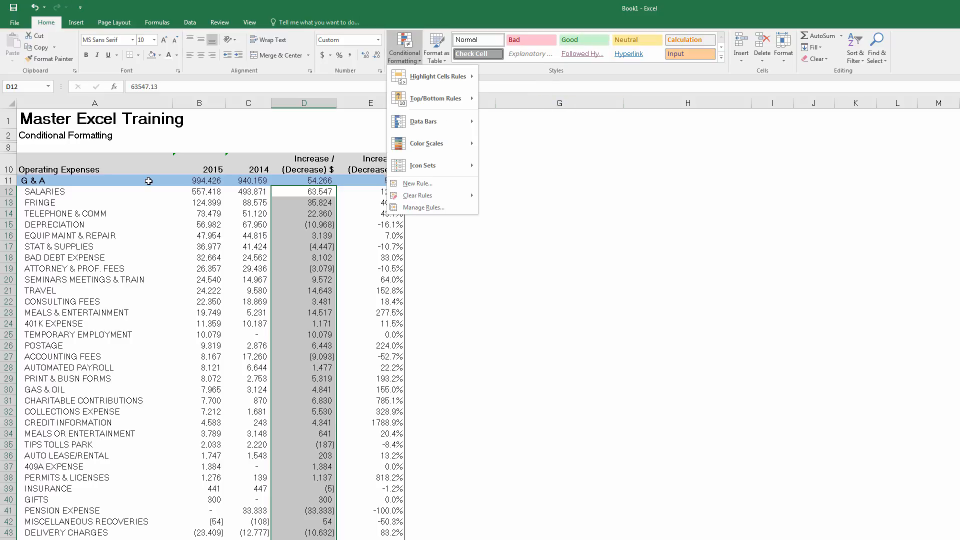
{"action": "mouse_move", "coordinate": [437, 77]}
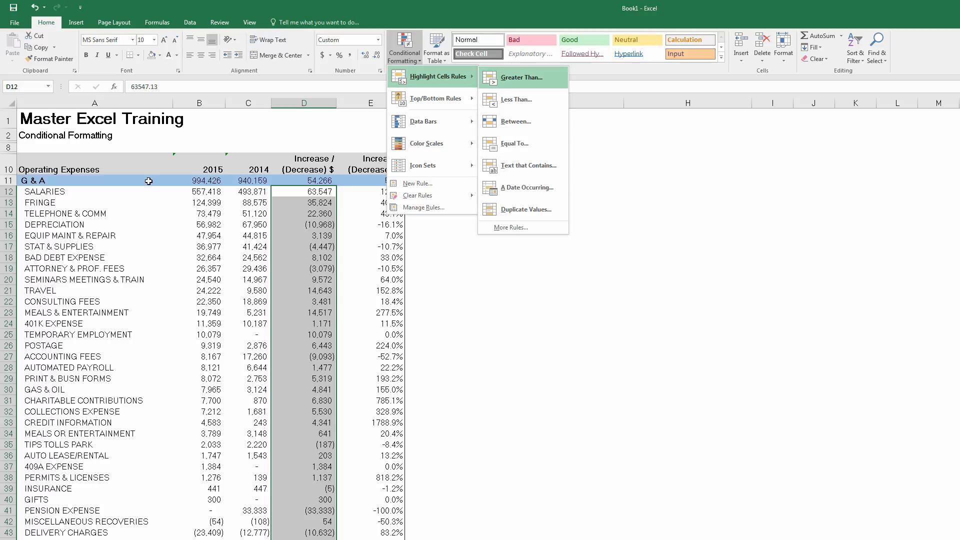
{"action": "key", "text": "Return"}
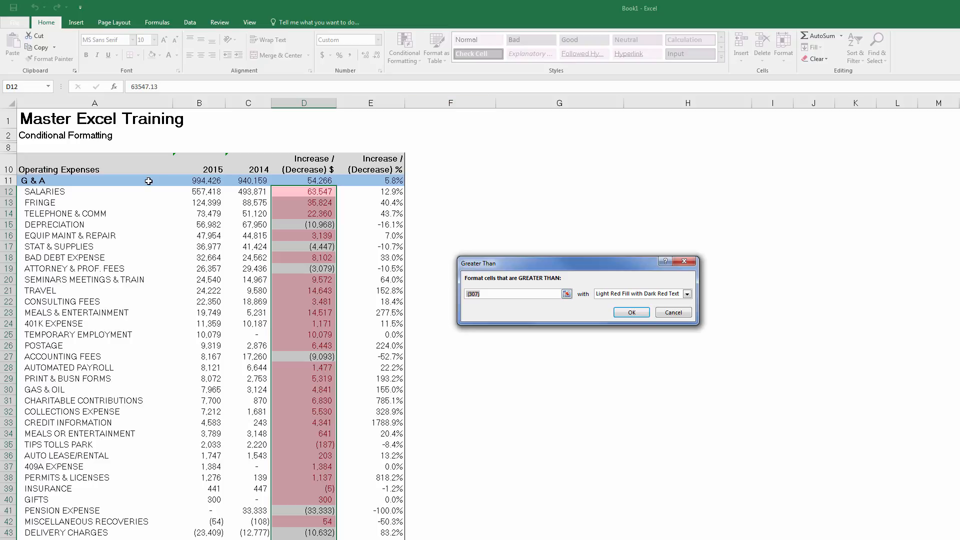
{"action": "type", "text": "10000"}
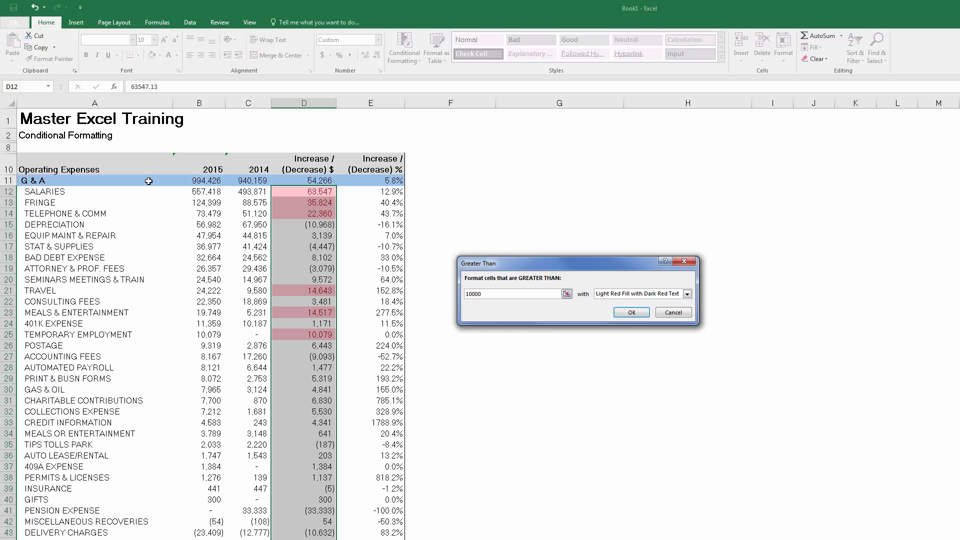
Step: Try the preset formats Green Fill with Dark Green Text and Red Text for the Greater Than rule
{"action": "left_click", "coordinate": [687, 294]}
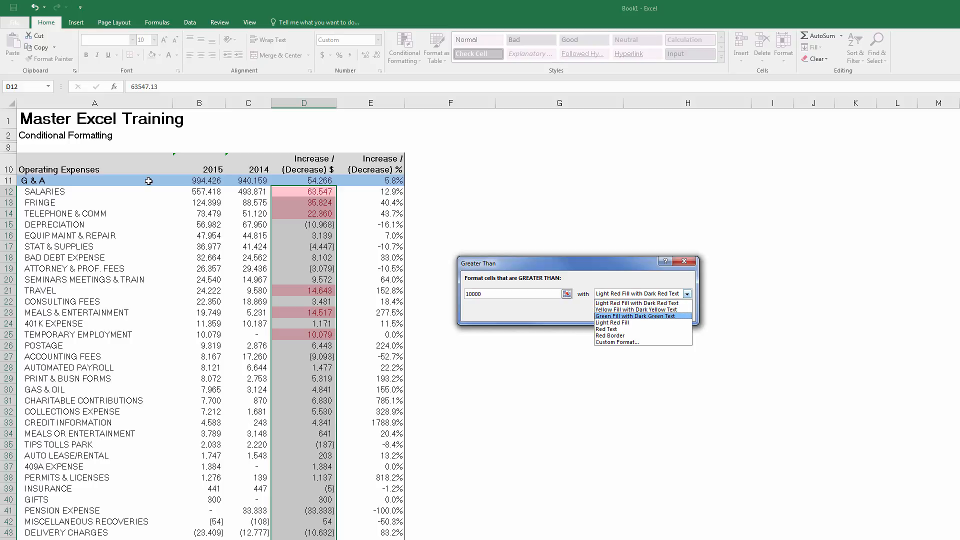
{"action": "left_click", "coordinate": [635, 316]}
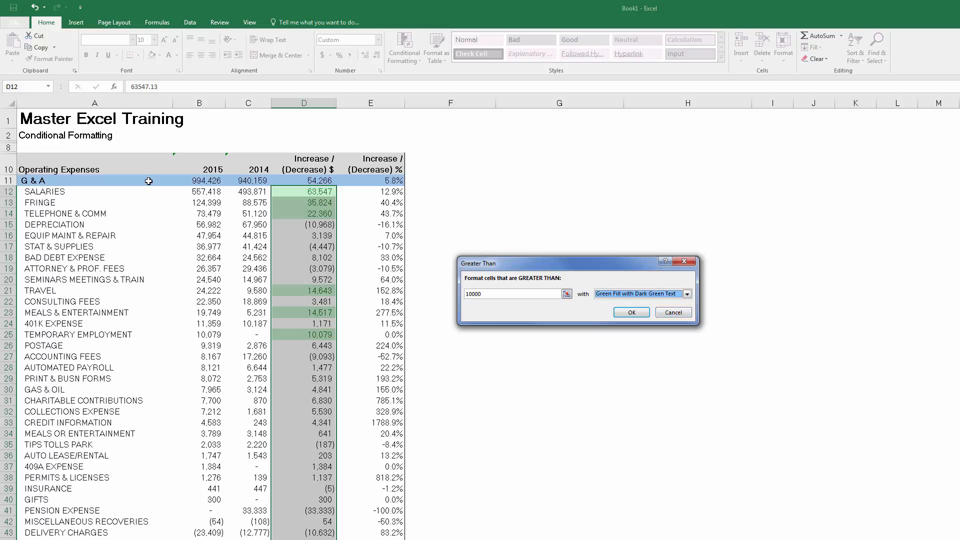
{"action": "left_click", "coordinate": [687, 295]}
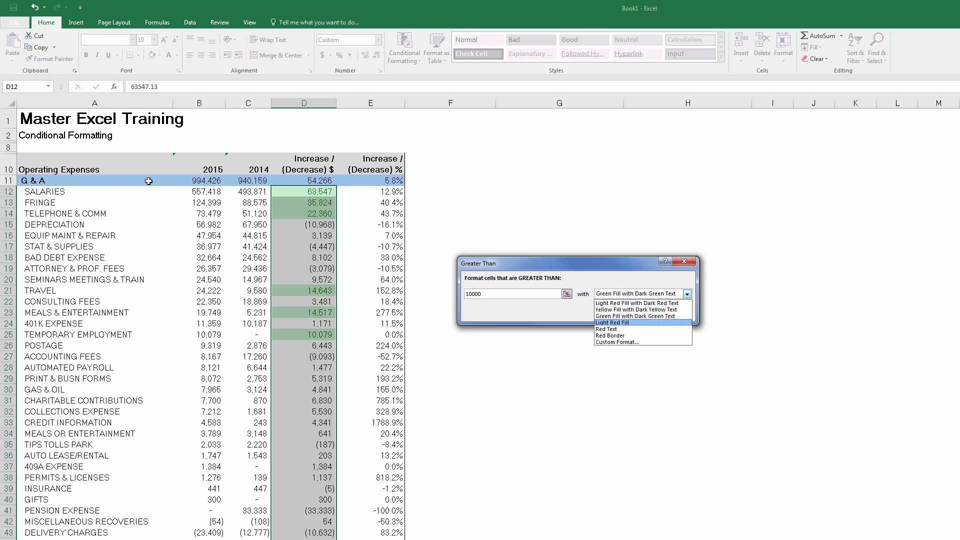
{"action": "left_click", "coordinate": [615, 329]}
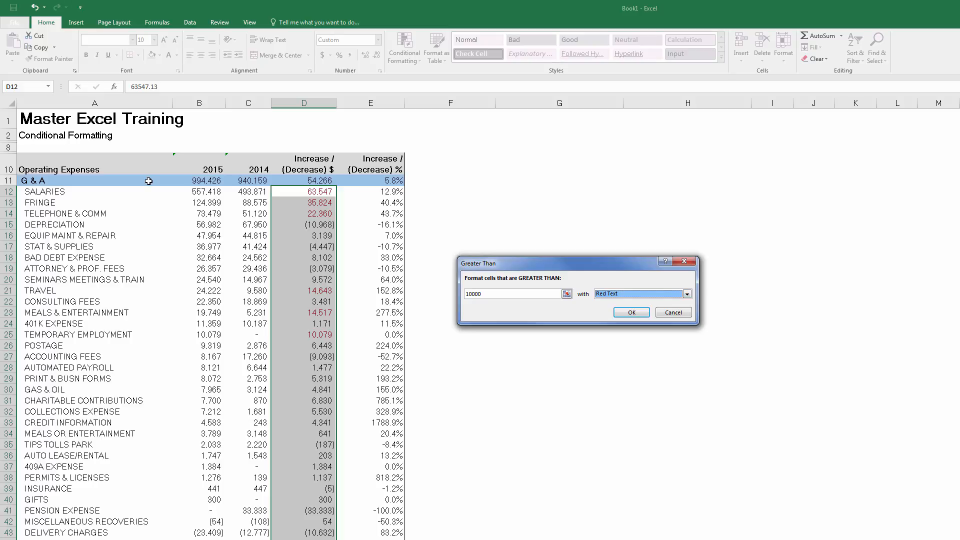
Step: Give the Greater Than rule a custom format with a bold font in a light gold theme color
{"action": "left_click", "coordinate": [688, 294]}
{"action": "left_click", "coordinate": [617, 342]}
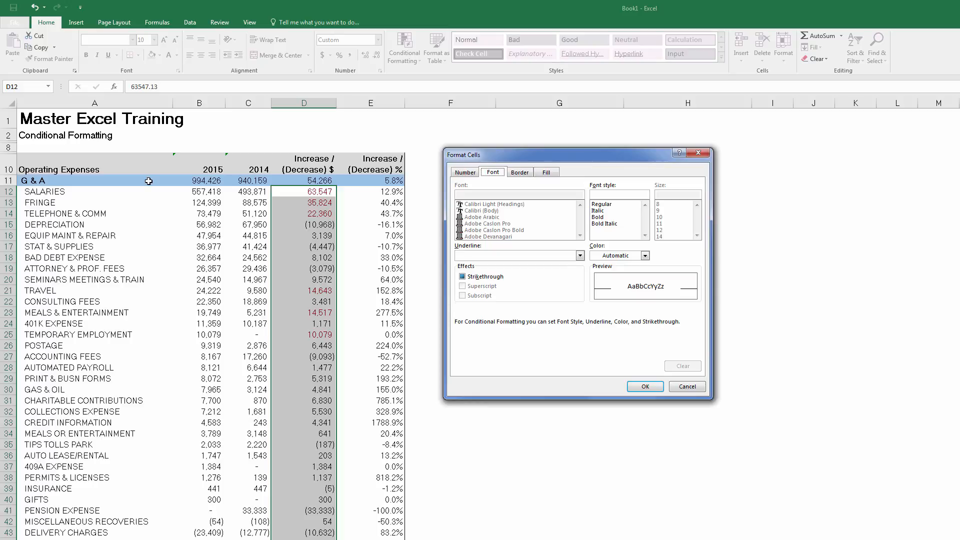
{"action": "left_click_drag", "start_coordinate": [565, 155], "coordinate": [563, 227]}
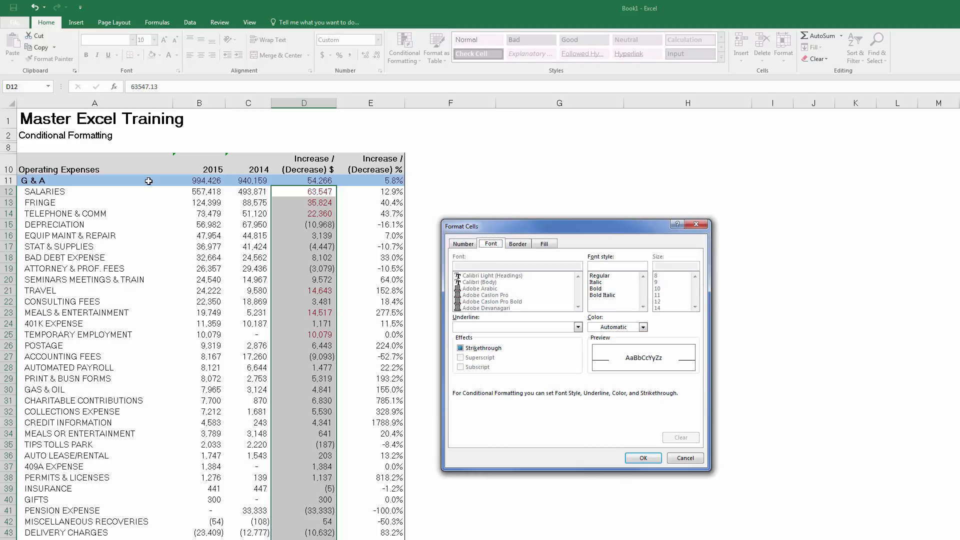
{"action": "left_click", "coordinate": [595, 289]}
{"action": "left_click", "coordinate": [643, 327]}
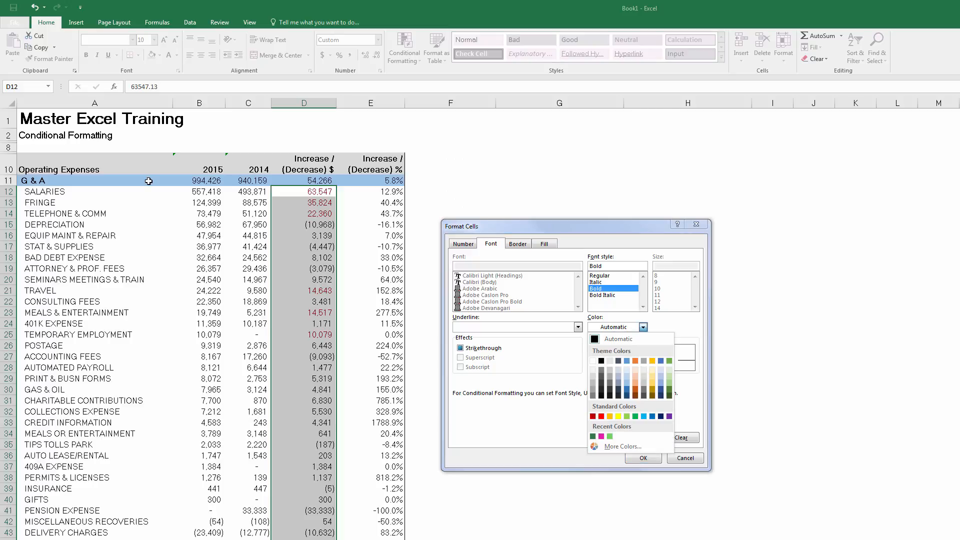
{"action": "left_click", "coordinate": [653, 383]}
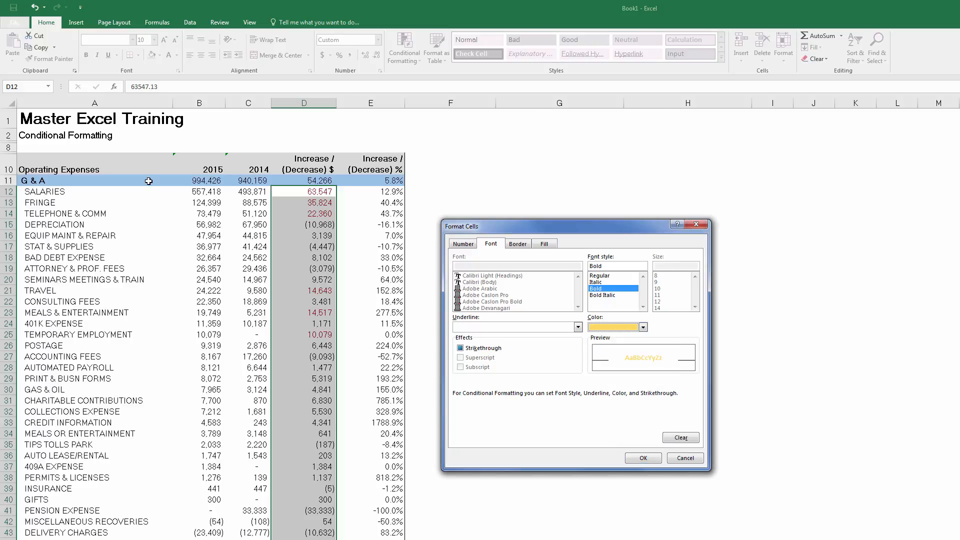
Step: Set the custom format's background fill to dark brown and apply the Greater Than rule to the column
{"action": "left_click", "coordinate": [544, 243]}
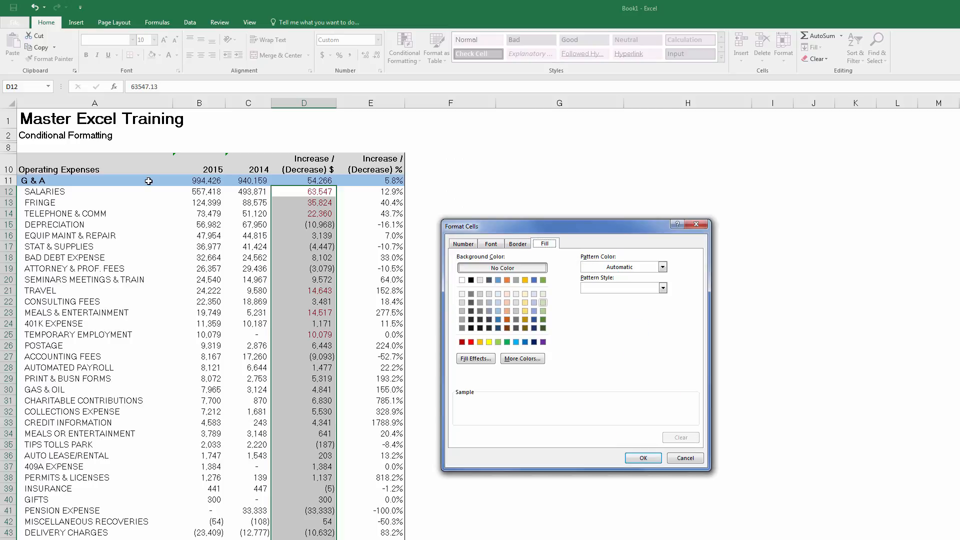
{"action": "left_click", "coordinate": [507, 328]}
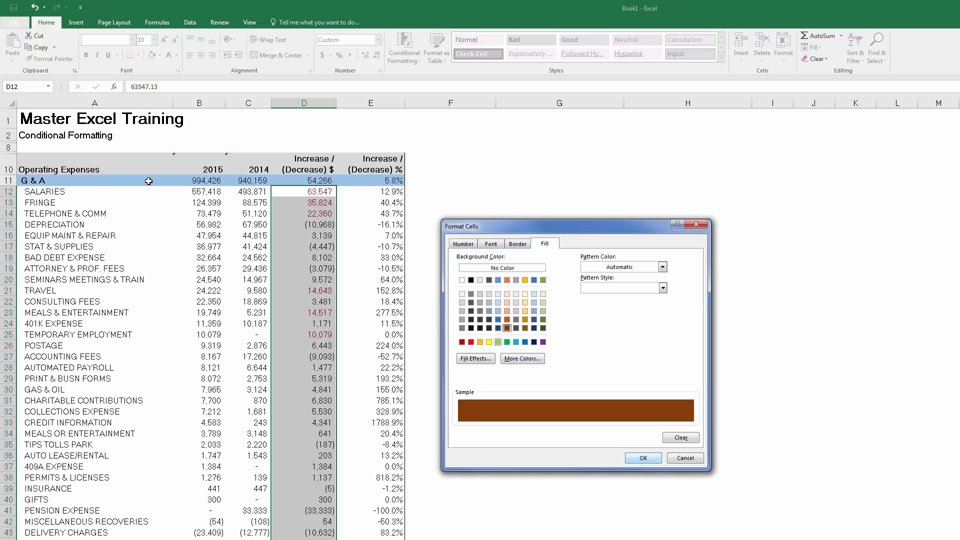
{"action": "left_click", "coordinate": [643, 458]}
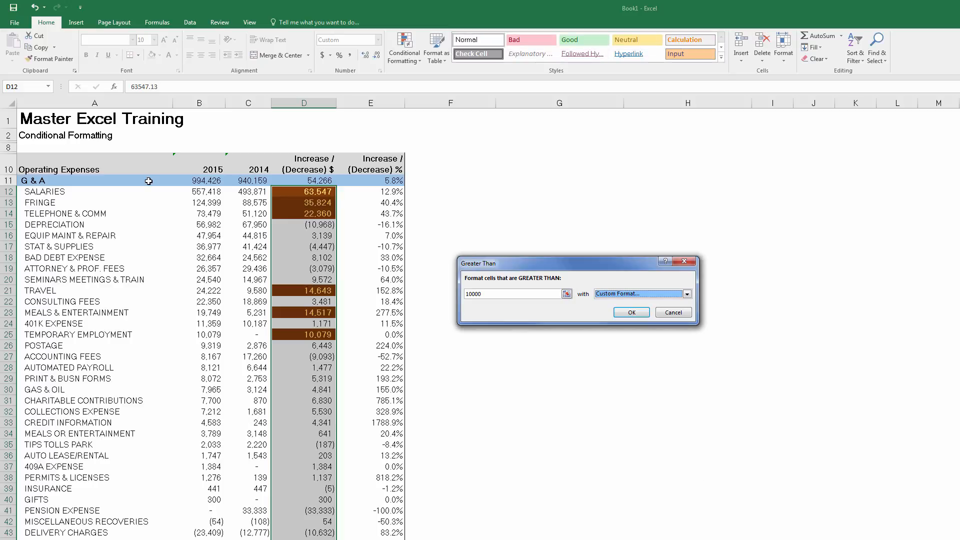
{"action": "left_click", "coordinate": [632, 312]}
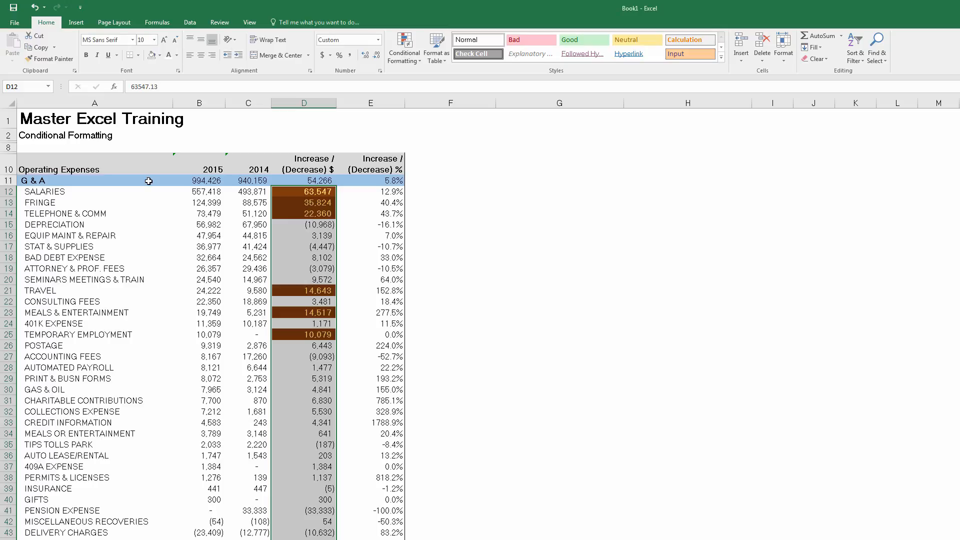
Step: Clear the conditional formatting rules from the entire sheet
{"action": "left_click_drag", "start_coordinate": [371, 267], "coordinate": [371, 259]}
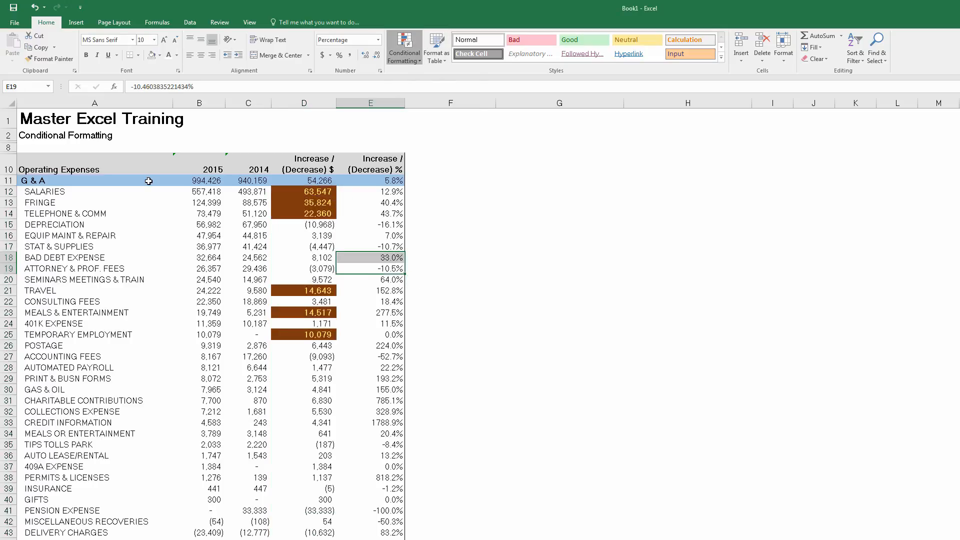
{"action": "left_click", "coordinate": [405, 48]}
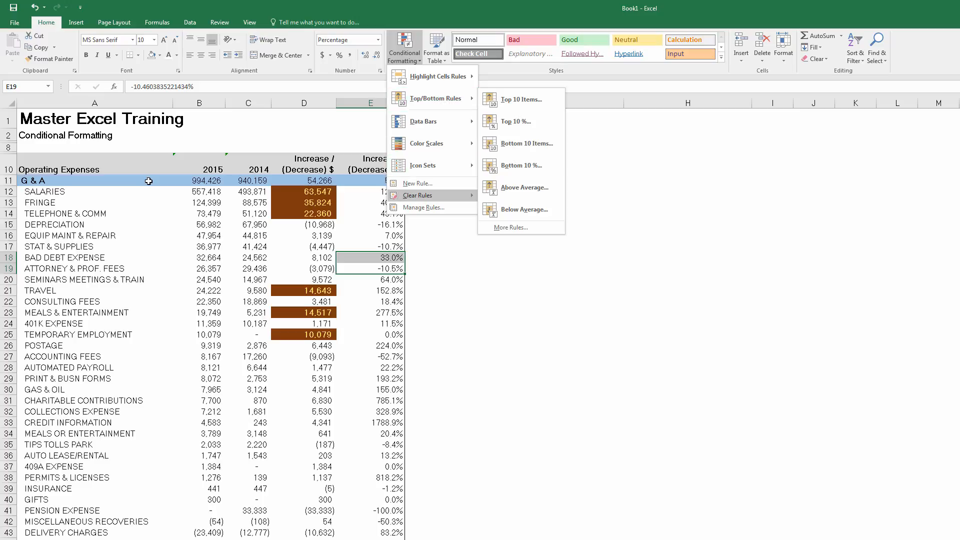
{"action": "mouse_move", "coordinate": [417, 196]}
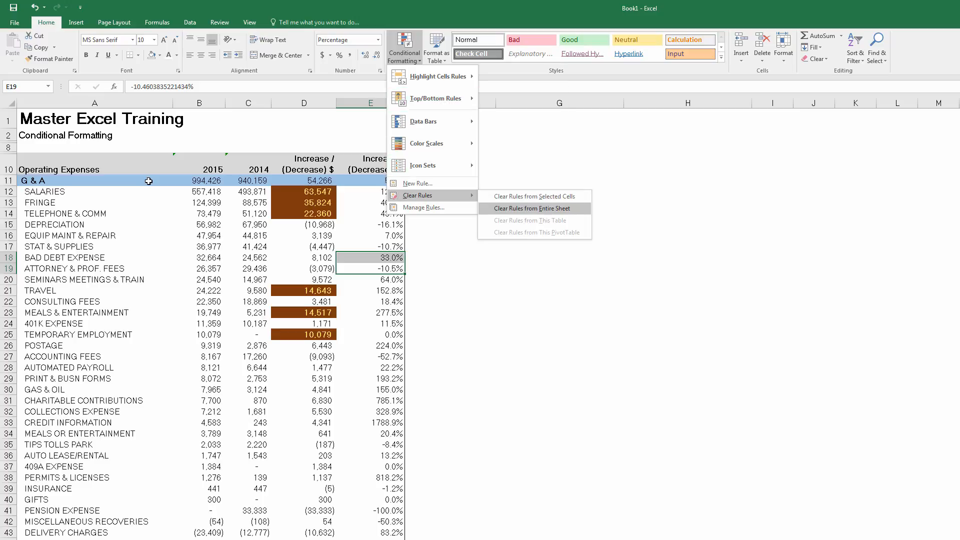
{"action": "left_click", "coordinate": [531, 208]}
{"action": "left_click", "coordinate": [532, 204]}
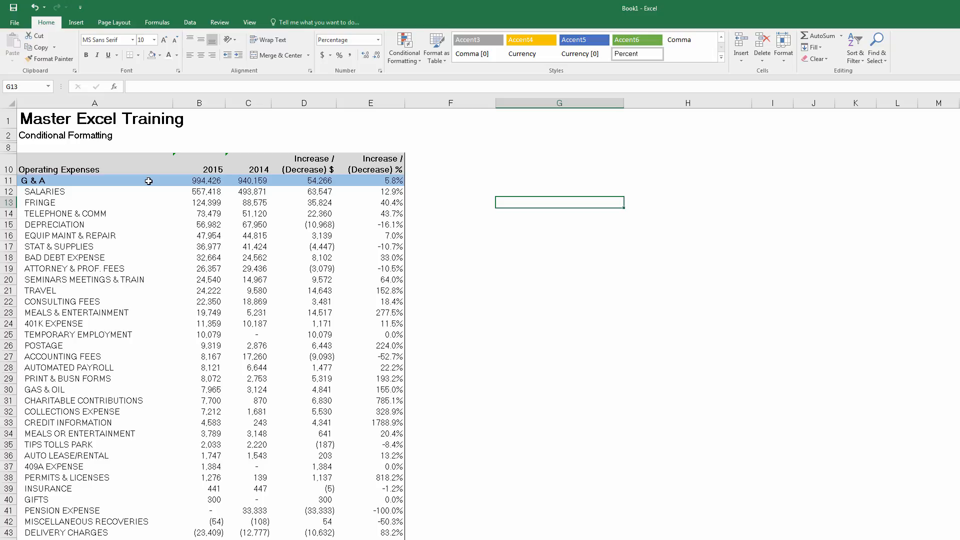
Step: Apply the Red - White - Green Color Scale to both Increase / (Decrease) columns from D12:E12 downward
{"action": "key", "text": "Left"}
{"action": "key", "text": "Left"}
{"action": "key", "text": "Left"}
{"action": "key", "text": "Up"}
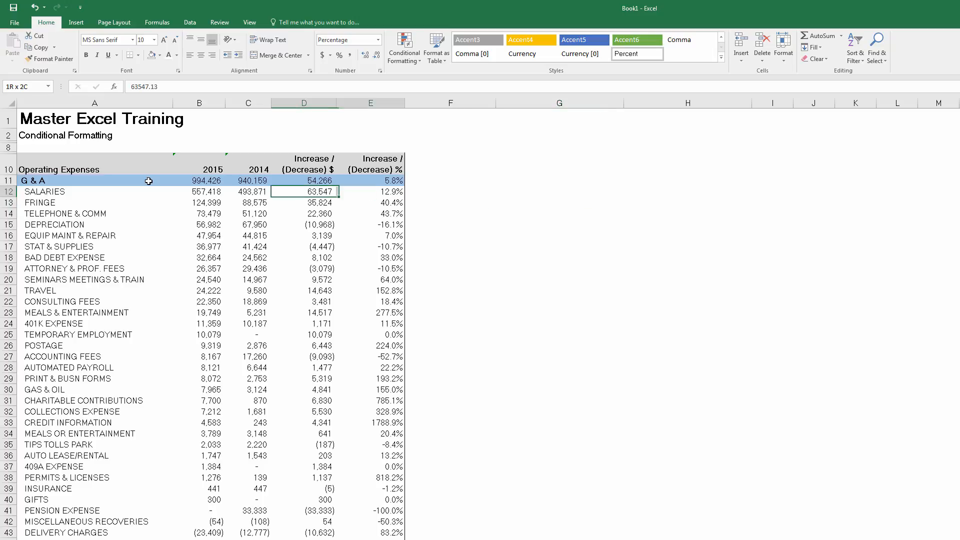
{"action": "key", "text": "shift+Right"}
{"action": "key", "text": "shift+Down"}
{"action": "key", "text": "shift+Down"}
{"action": "key", "text": "shift+Down"}
{"action": "key", "text": "shift+Down"}
{"action": "key", "text": "shift+Down"}
{"action": "key", "text": "shift+Down"}
{"action": "key", "text": "shift+Down"}
{"action": "key", "text": "shift+Down"}
{"action": "key", "text": "shift+Down"}
{"action": "key", "text": "shift+Down"}
{"action": "key", "text": "shift+Down"}
{"action": "key", "text": "shift+Down"}
{"action": "key", "text": "shift+Down"}
{"action": "key", "text": "shift+Down"}
{"action": "key", "text": "shift+Down"}
{"action": "key", "text": "shift+Down"}
{"action": "key", "text": "shift+Down"}
{"action": "key", "text": "shift+Down"}
{"action": "key", "text": "shift+Down"}
{"action": "key", "text": "shift+Down"}
{"action": "key", "text": "shift+Down"}
{"action": "key", "text": "shift+Down"}
{"action": "key", "text": "shift+Down"}
{"action": "key", "text": "shift+Down"}
{"action": "key", "text": "shift+Down"}
{"action": "key", "text": "shift+Down"}
{"action": "key", "text": "shift+Down"}
{"action": "key", "text": "shift+Down"}
{"action": "key", "text": "shift+Down"}
{"action": "key", "text": "shift+Down"}
{"action": "key", "text": "shift+Down"}
{"action": "key", "text": "shift+Down"}
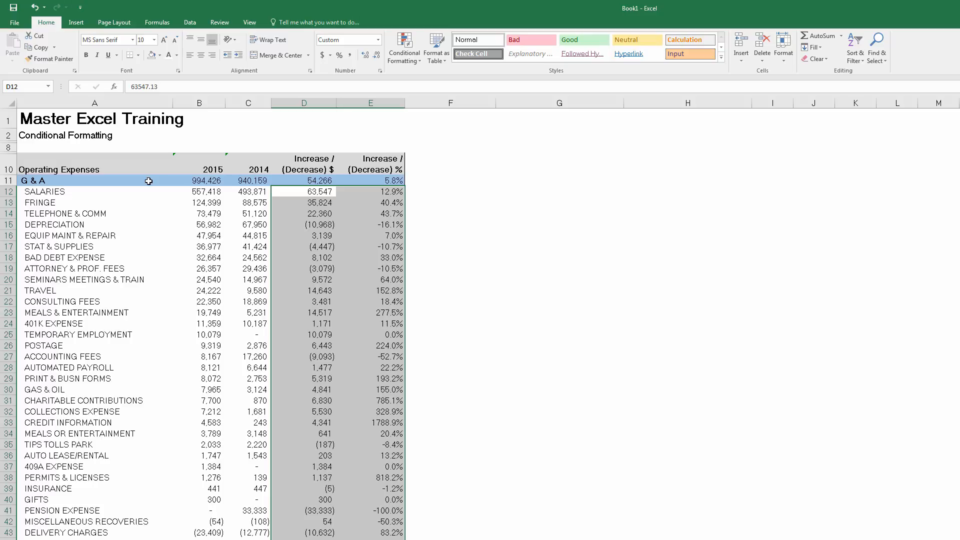
{"action": "key", "text": "alt+h"}
{"action": "key", "text": "l"}
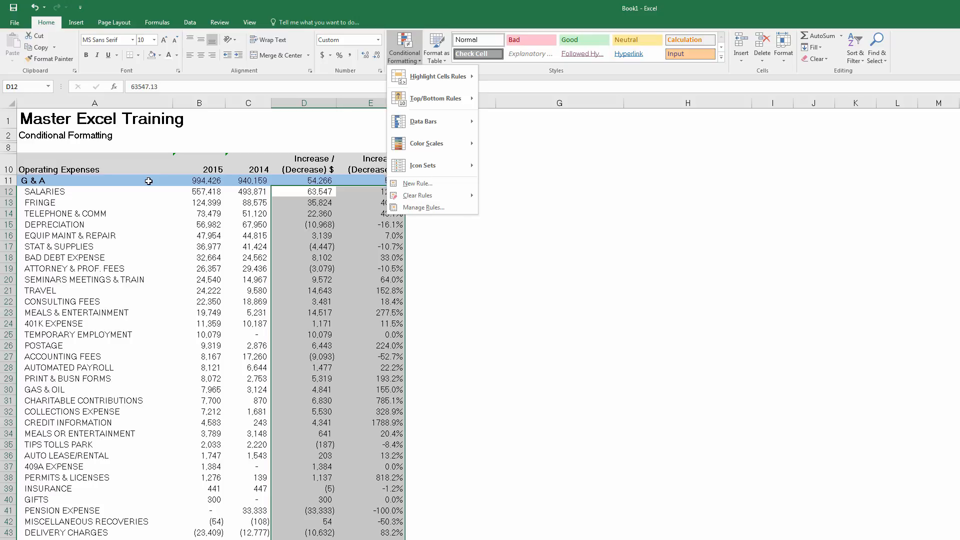
{"action": "key", "text": "Down"}
{"action": "key", "text": "Down"}
{"action": "key", "text": "Down"}
{"action": "key", "text": "Down"}
{"action": "key", "text": "Right"}
{"action": "key", "text": "Right"}
{"action": "key", "text": "Right"}
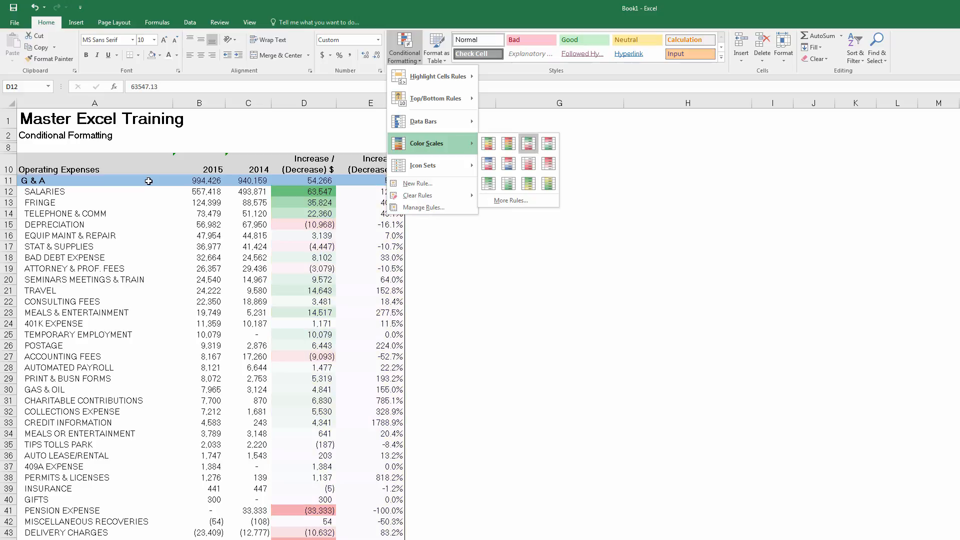
{"action": "key", "text": "Left"}
{"action": "key", "text": "Left"}
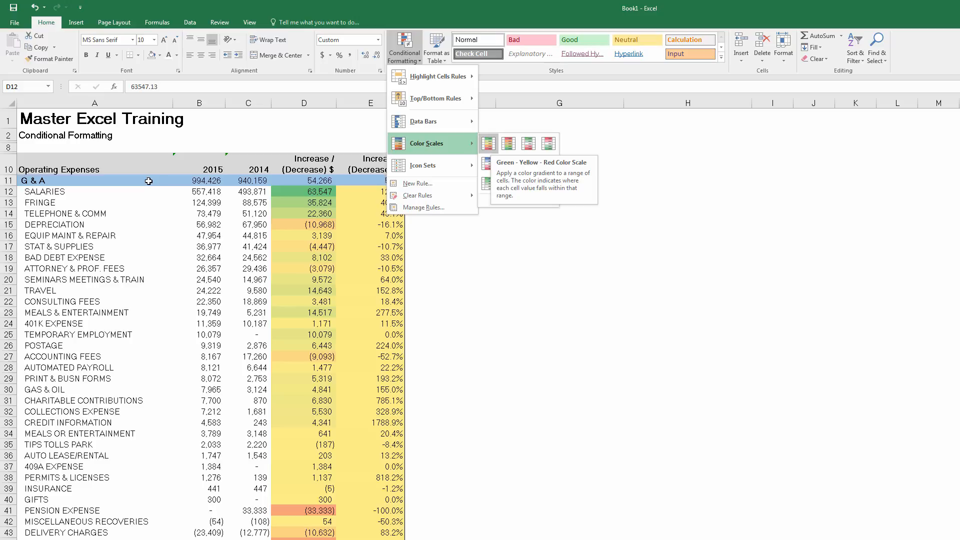
{"action": "key", "text": "Right"}
{"action": "key", "text": "Right"}
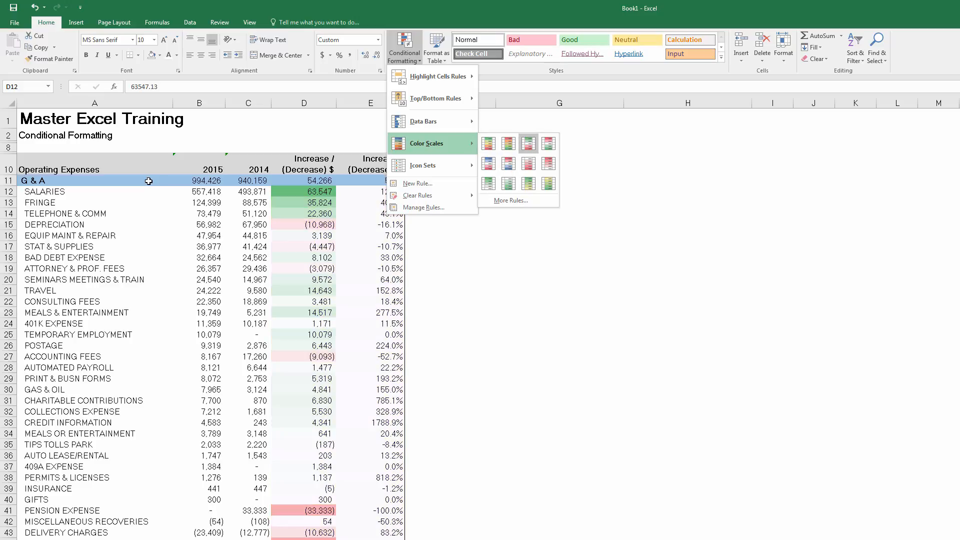
{"action": "key", "text": "Right"}
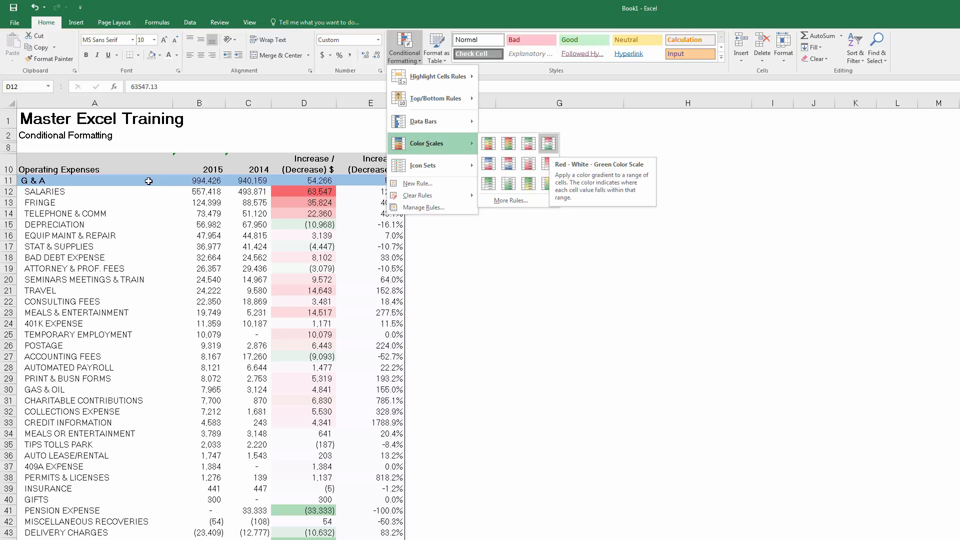
{"action": "key", "text": "Return"}
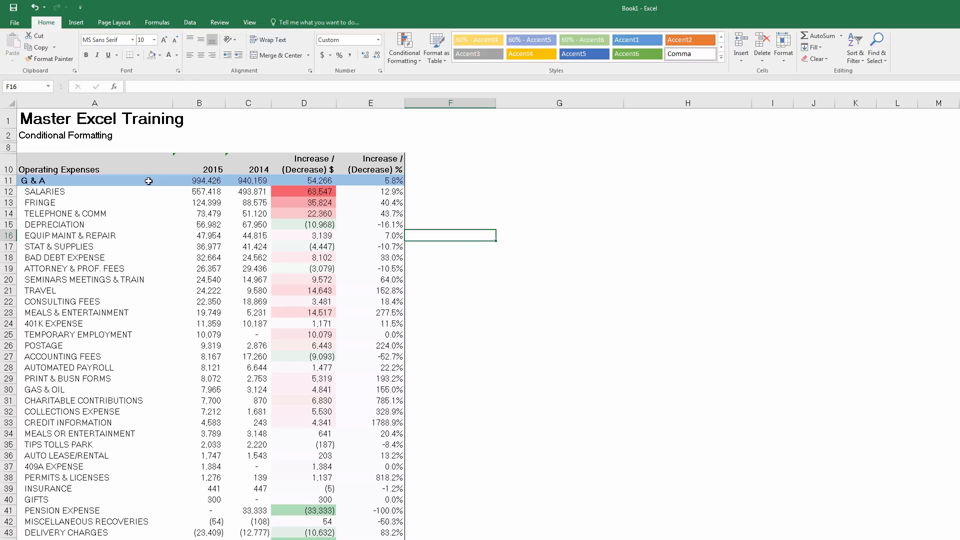
Step: Select the Increase / (Decrease) % values from E12 downward
{"action": "key", "text": "Left"}
{"action": "key", "text": "Up"}
{"action": "key", "text": "Up"}
{"action": "key", "text": "Up"}
{"action": "key", "text": "Up"}
{"action": "key", "text": "shift+Down"}
{"action": "key", "text": "shift+Down"}
{"action": "key", "text": "shift+Down"}
{"action": "key", "text": "shift+Down"}
{"action": "key", "text": "shift+Down"}
{"action": "key", "text": "shift+Down"}
{"action": "key", "text": "shift+Down"}
{"action": "key", "text": "shift+Down"}
{"action": "key", "text": "shift+Down"}
{"action": "key", "text": "shift+Down"}
{"action": "key", "text": "shift+Down"}
{"action": "key", "text": "shift+Down"}
{"action": "key", "text": "shift+Down"}
{"action": "key", "text": "shift+Down"}
{"action": "key", "text": "shift+Down"}
{"action": "key", "text": "shift+Down"}
{"action": "key", "text": "shift+Down"}
{"action": "key", "text": "shift+Down"}
{"action": "key", "text": "shift+Down"}
{"action": "key", "text": "shift+Down"}
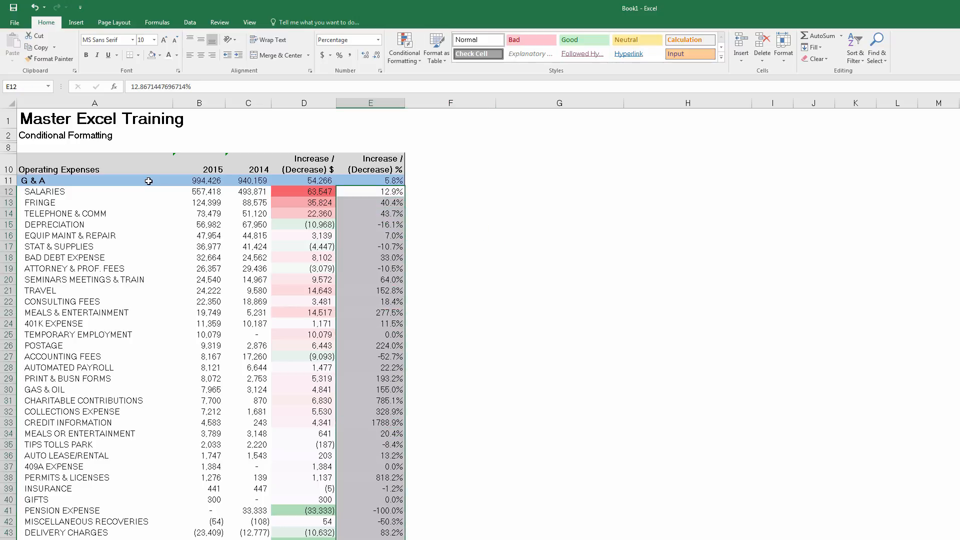
{"action": "key", "text": "alt+h"}
{"action": "key", "text": "l"}
{"action": "key", "text": "Down"}
{"action": "key", "text": "Down"}
{"action": "key", "text": "Down"}
{"action": "key", "text": "Down"}
{"action": "key", "text": "Down"}
{"action": "key", "text": "Down"}
{"action": "key", "text": "Down"}
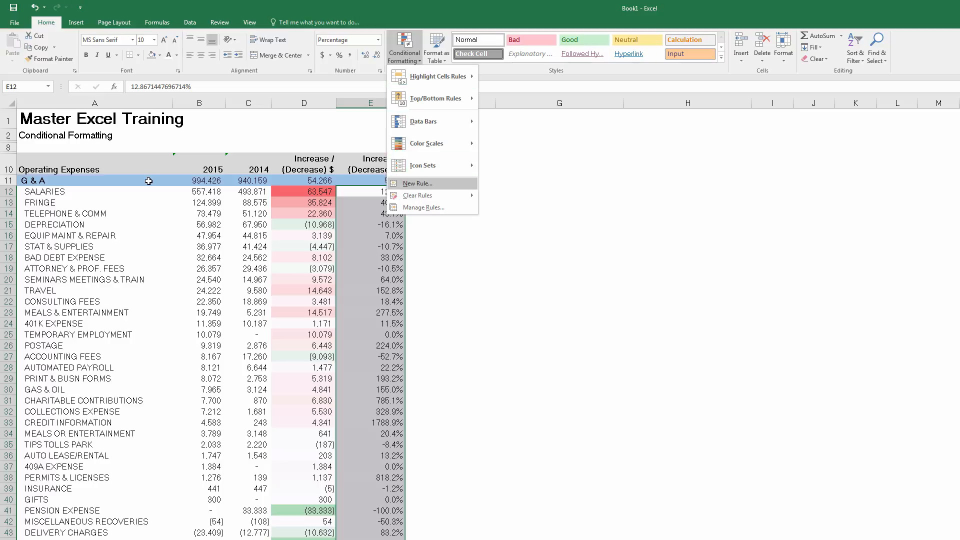
{"action": "key", "text": "Right"}
{"action": "key", "text": "Down"}
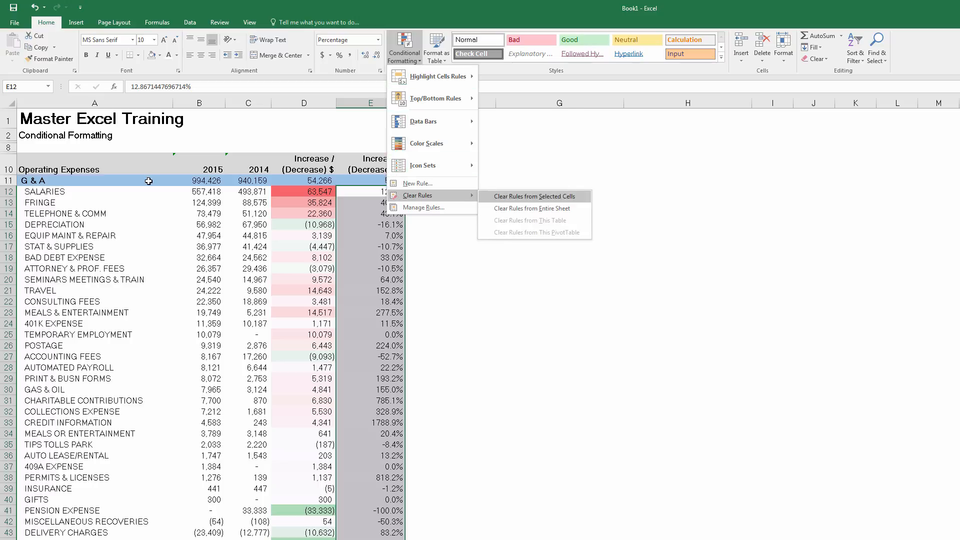
{"action": "key", "text": "Escape"}
{"action": "key", "text": "Escape"}
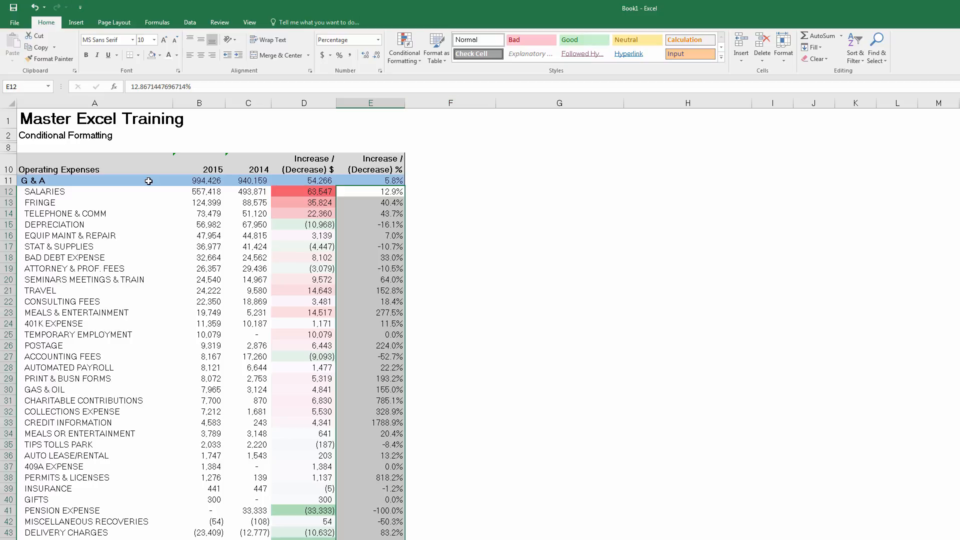
Step: Apply the Red - White - Green Color Scale to the Increase / (Decrease) % column on its own
{"action": "key", "text": "alt+h"}
{"action": "key", "text": "l"}
{"action": "key", "text": "Down"}
{"action": "key", "text": "Down"}
{"action": "key", "text": "Down"}
{"action": "key", "text": "Down"}
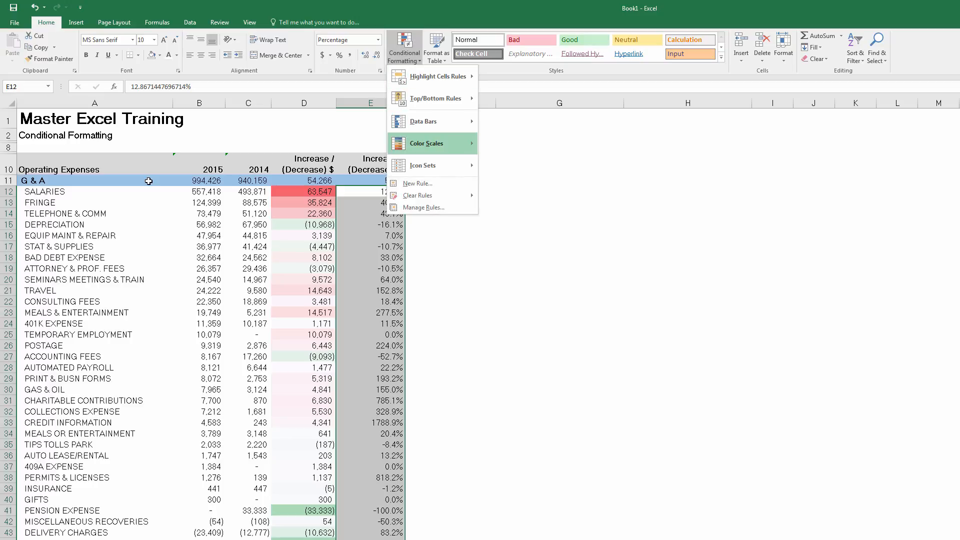
{"action": "key", "text": "Right"}
{"action": "left_click", "coordinate": [549, 143]}
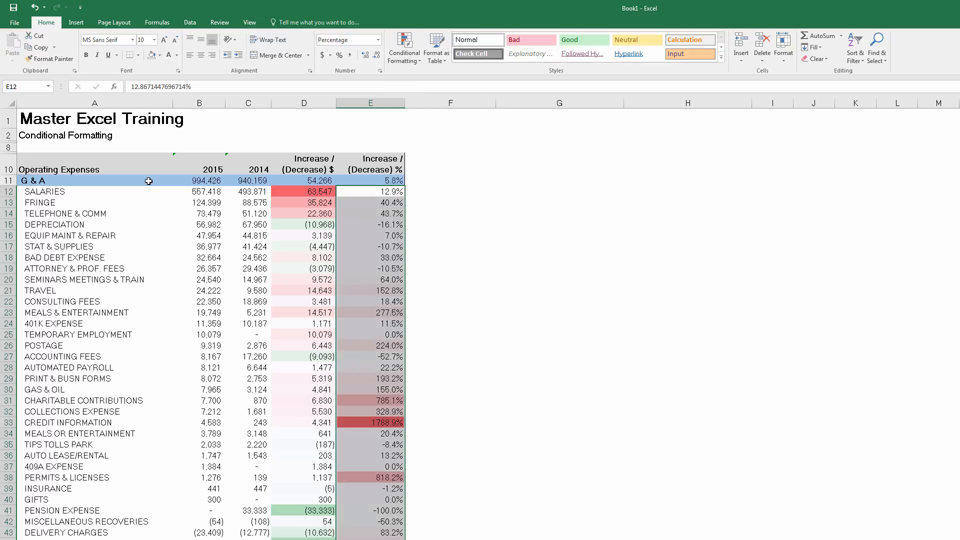
{"action": "left_click", "coordinate": [560, 269]}
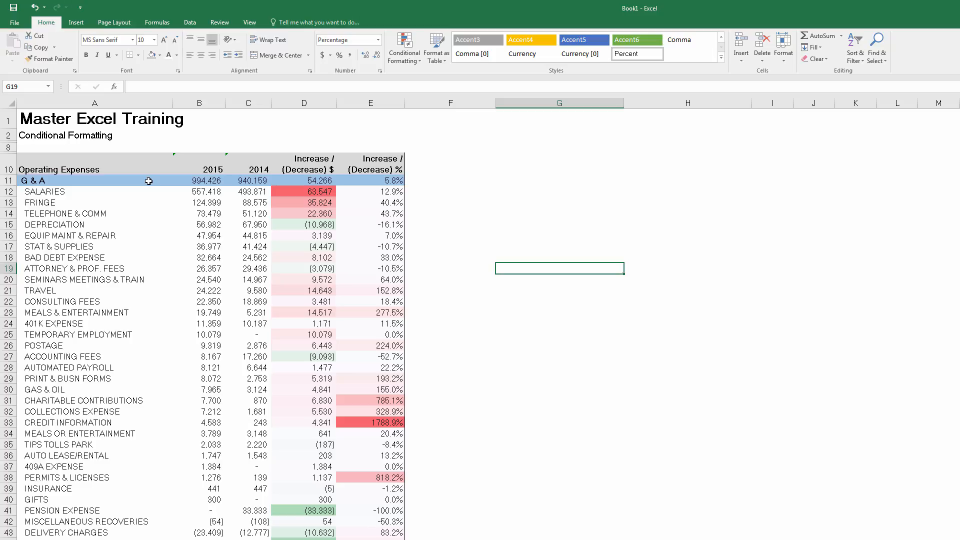
Step: Clear the conditional formatting rules from the entire sheet
{"action": "scroll", "coordinate": [149, 181], "scroll_direction": "down", "scroll_amount": 1}
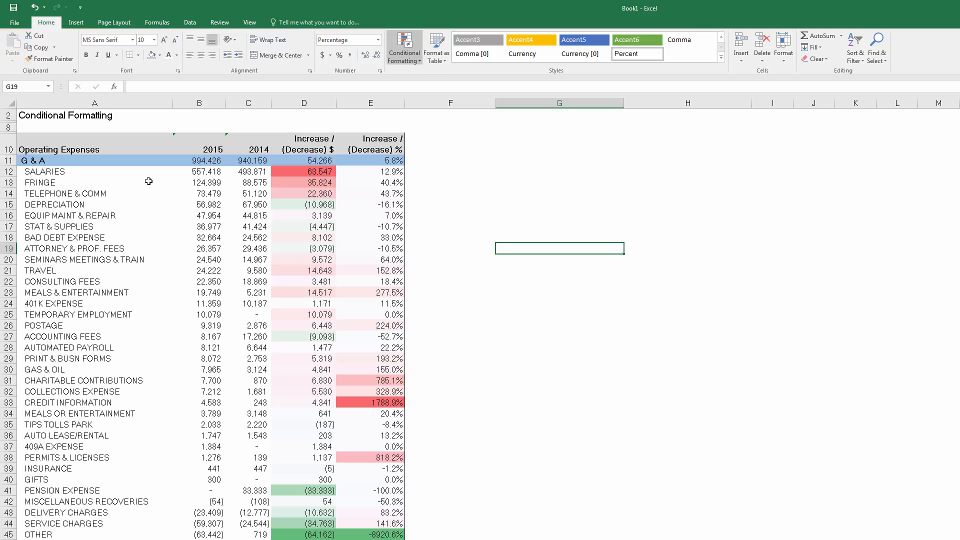
{"action": "left_click", "coordinate": [405, 50]}
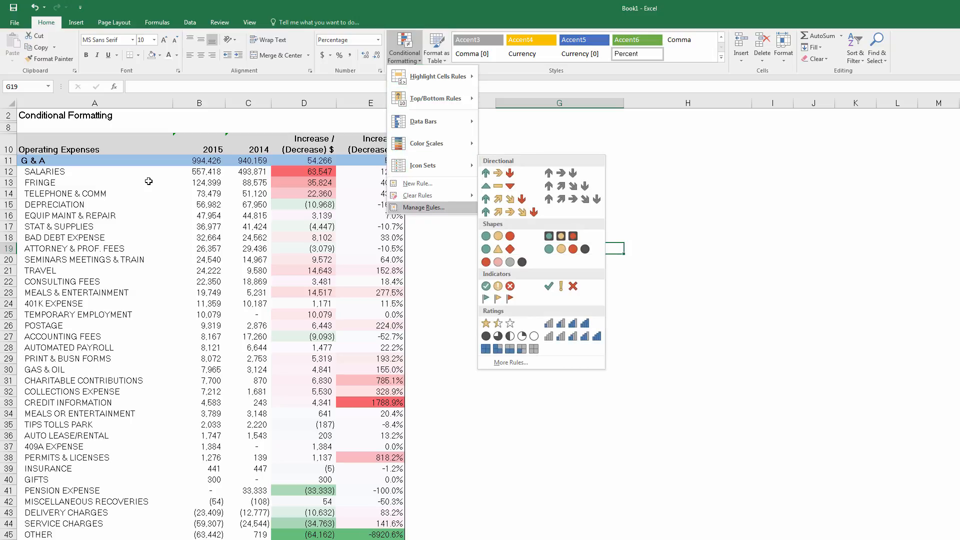
{"action": "mouse_move", "coordinate": [417, 196]}
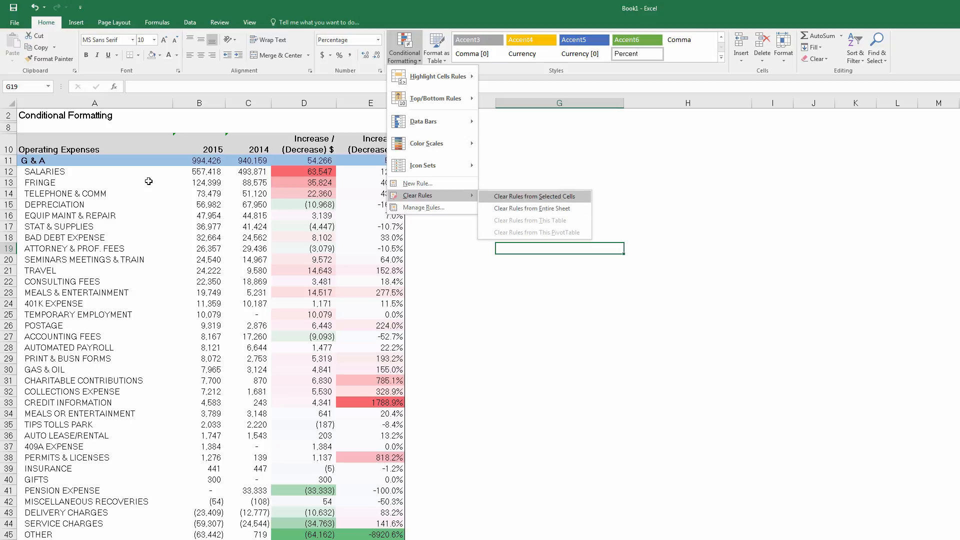
{"action": "left_click", "coordinate": [531, 208]}
Step: Apply the Red - White - Green Color Scale to only the percentages in E12:E23
{"action": "left_click_drag", "start_coordinate": [370, 172], "coordinate": [371, 293]}
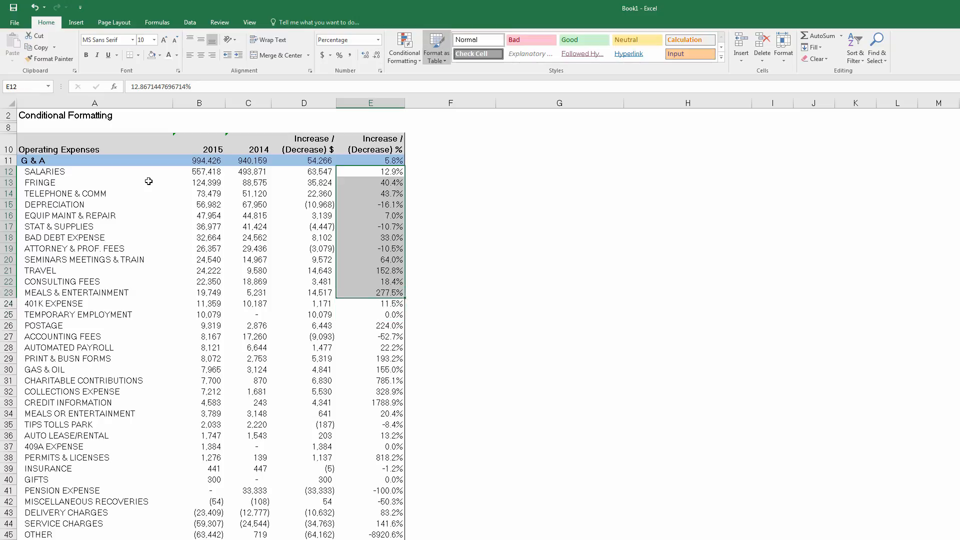
{"action": "left_click", "coordinate": [404, 47]}
{"action": "mouse_move", "coordinate": [426, 143]}
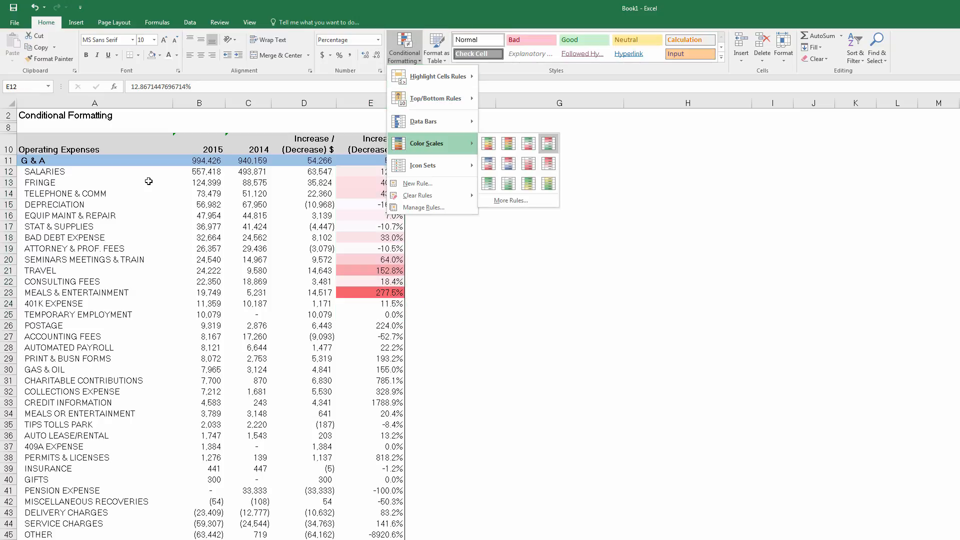
{"action": "left_click", "coordinate": [528, 144]}
{"action": "left_click", "coordinate": [559, 171]}
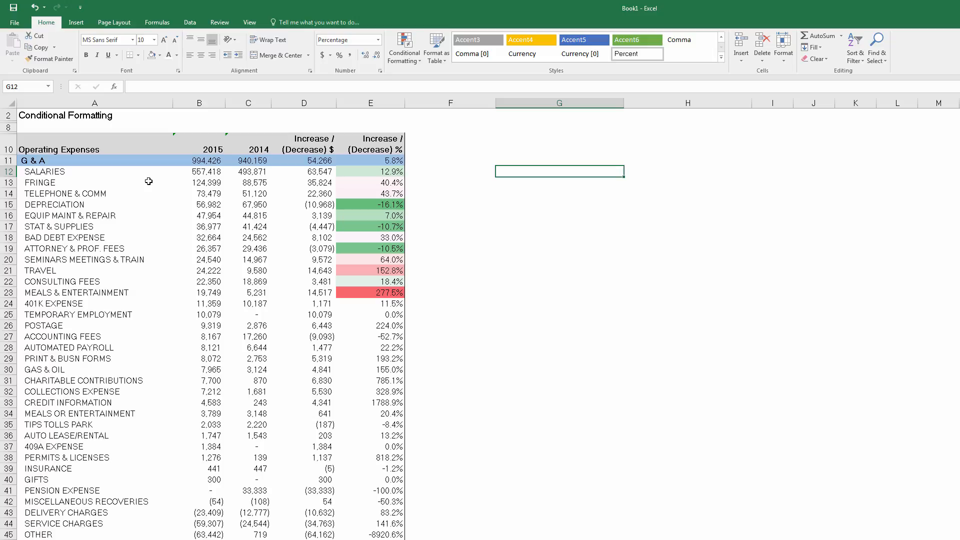
Step: Remove the color scale from E12:E23 by clearing the rules from the entire sheet
{"action": "left_click_drag", "start_coordinate": [370, 172], "coordinate": [371, 292]}
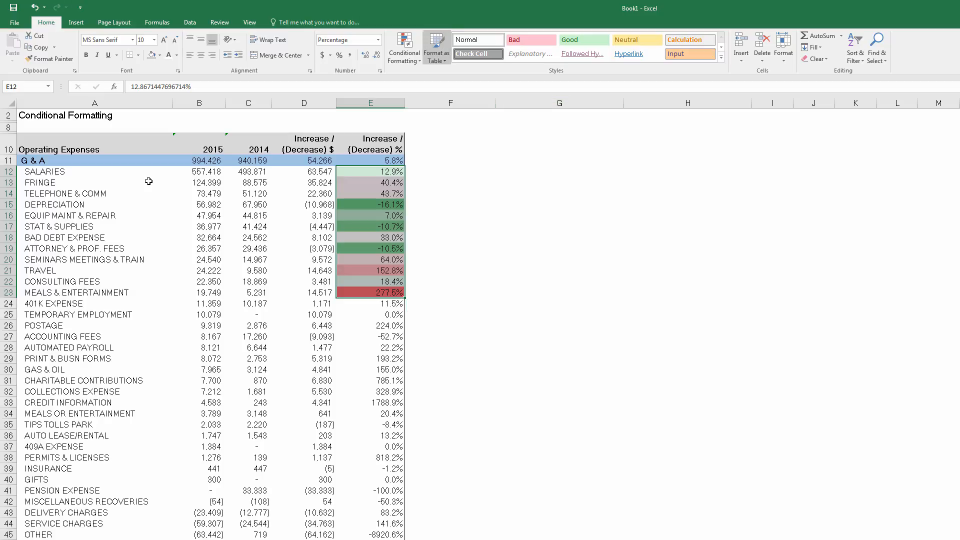
{"action": "left_click", "coordinate": [404, 48]}
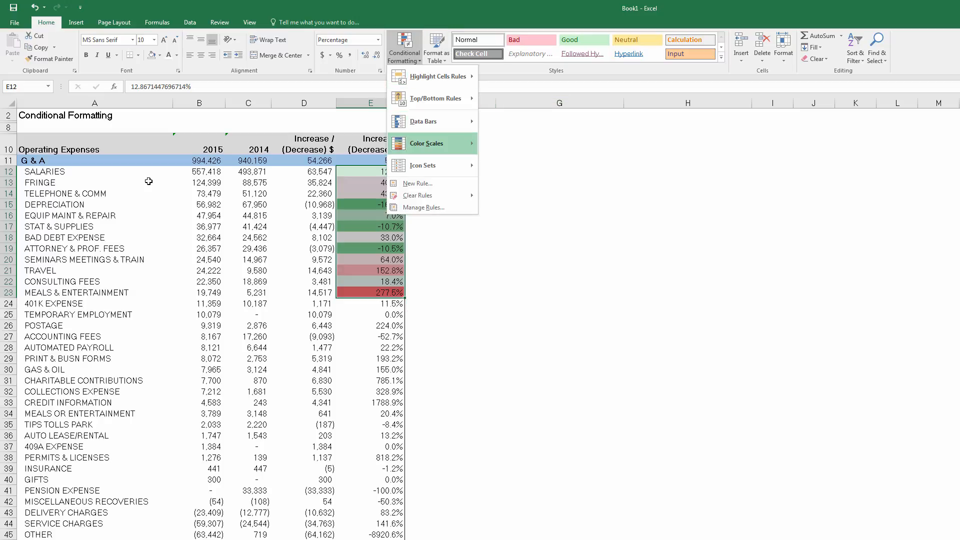
{"action": "mouse_move", "coordinate": [430, 144]}
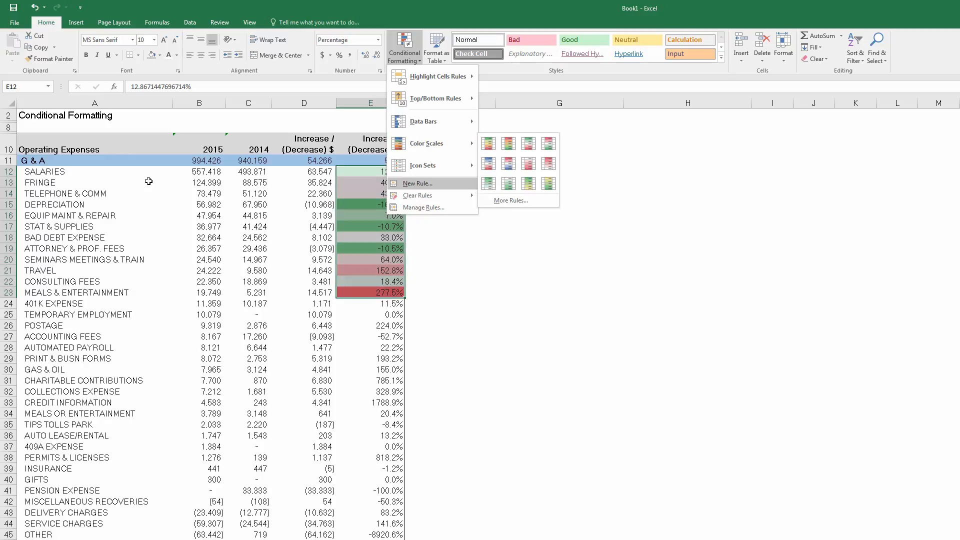
{"action": "mouse_move", "coordinate": [430, 195]}
{"action": "left_click", "coordinate": [531, 207]}
Step: Enter the check formula +B11-C11-D11 in cell F11 beside the G & A row
{"action": "left_click", "coordinate": [450, 160]}
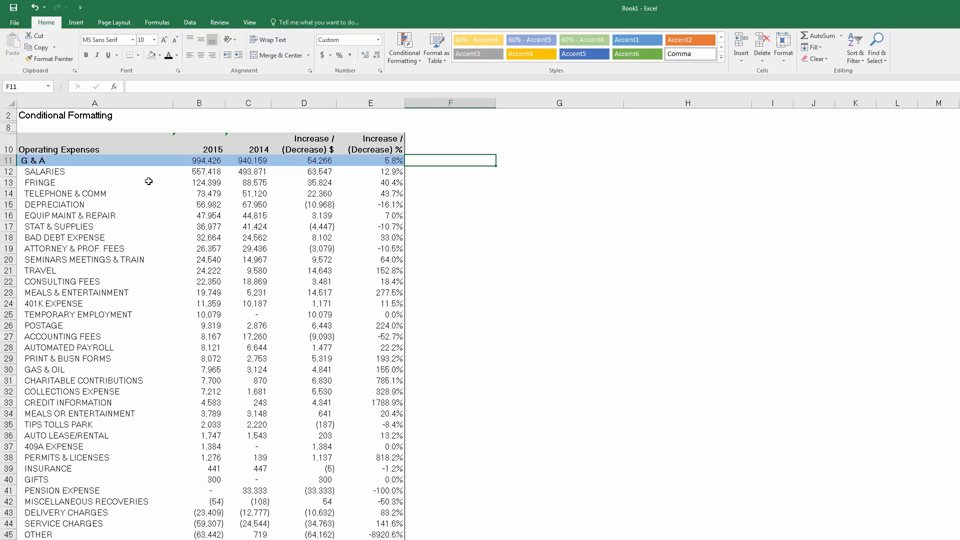
{"action": "type", "text": "+"}
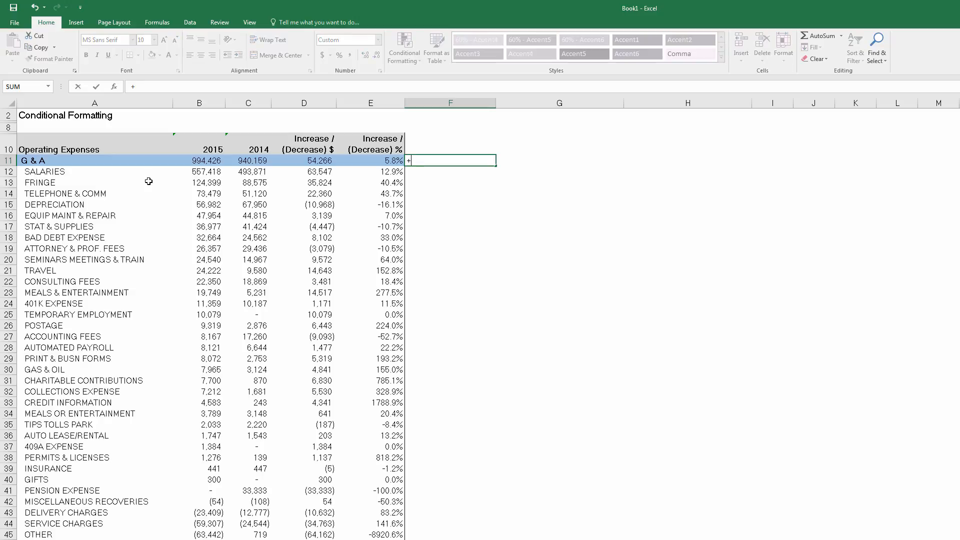
{"action": "key", "text": "Left"}
{"action": "key", "text": "Left"}
{"action": "key", "text": "Left"}
{"action": "key", "text": "Left"}
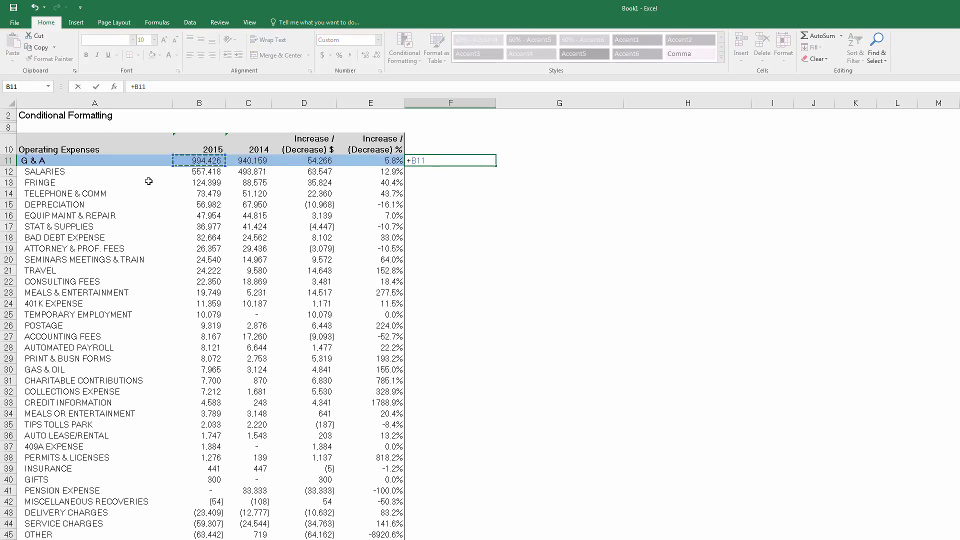
{"action": "type", "text": "-"}
{"action": "key", "text": "Left"}
{"action": "key", "text": "Left"}
{"action": "key", "text": "Left"}
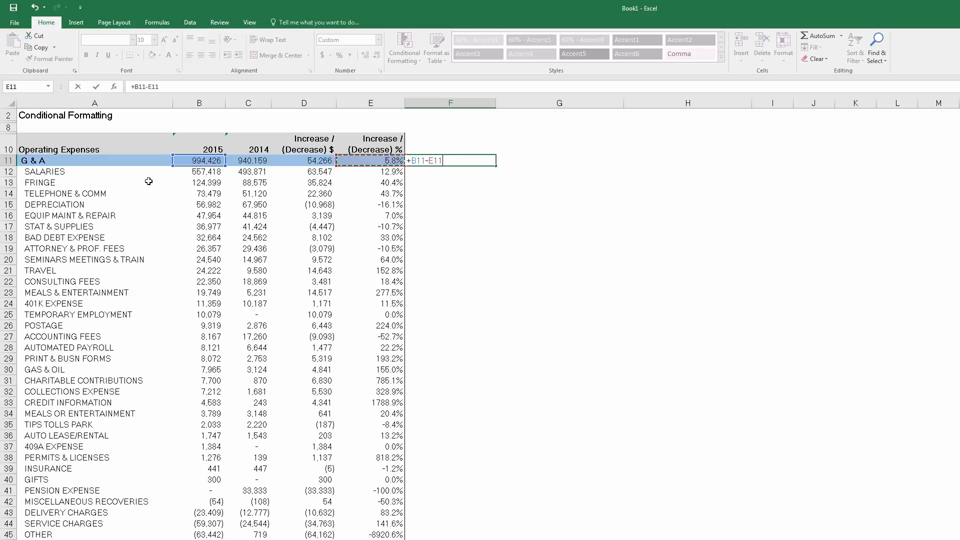
{"action": "type", "text": "-"}
{"action": "key", "text": "Left"}
{"action": "key", "text": "Left"}
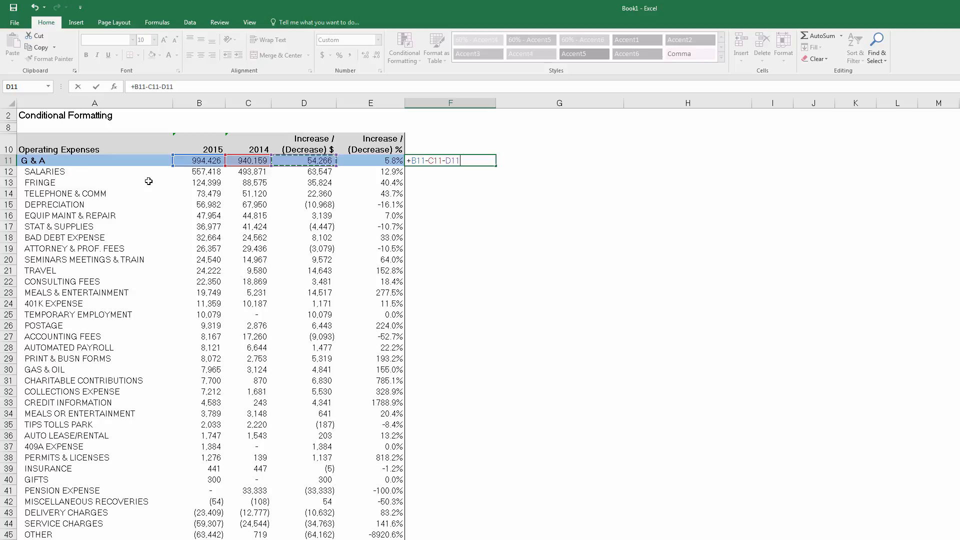
{"action": "key", "text": "Return"}
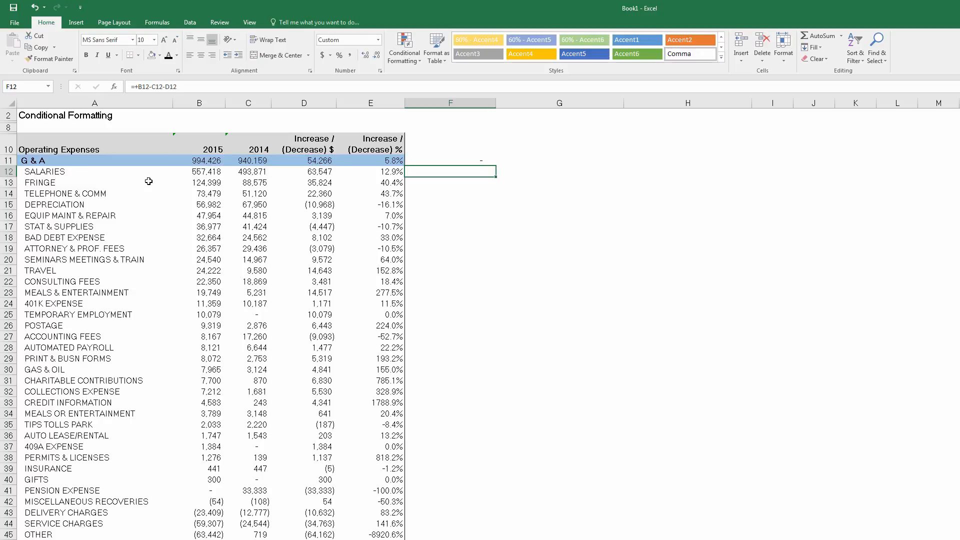
Step: Set the font color of the check formula in F11 to white
{"action": "key", "text": "Up"}
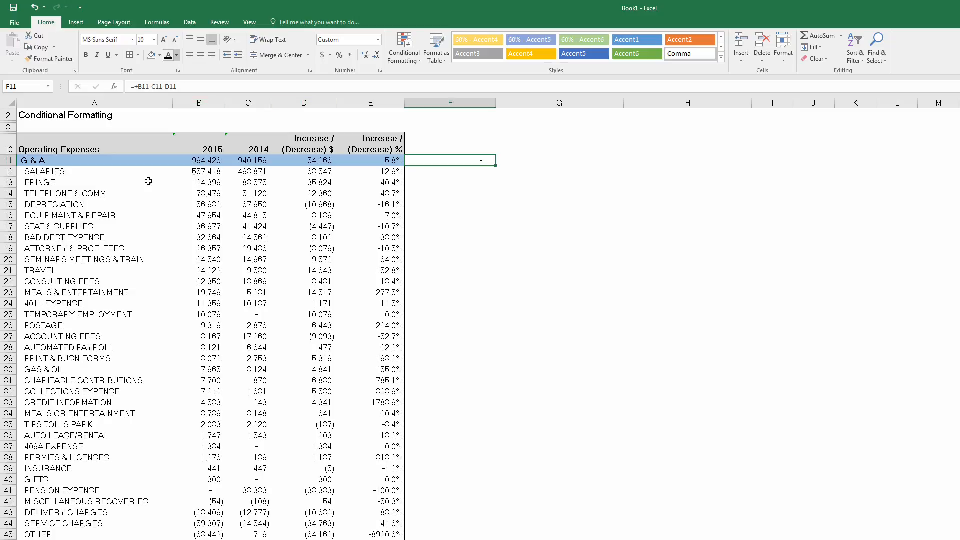
{"action": "left_click", "coordinate": [177, 56]}
{"action": "left_click", "coordinate": [169, 90]}
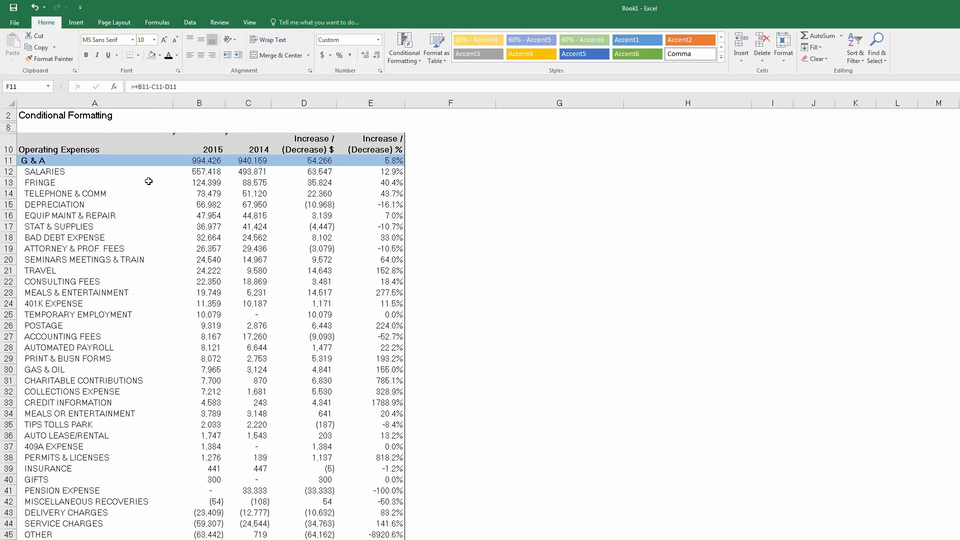
{"action": "left_click", "coordinate": [450, 193]}
Step: Start a formula-based conditional formatting rule for the check cell F11 with the condition =$F$11<>0
{"action": "key", "text": "Up"}
{"action": "key", "text": "Up"}
{"action": "key", "text": "Up"}
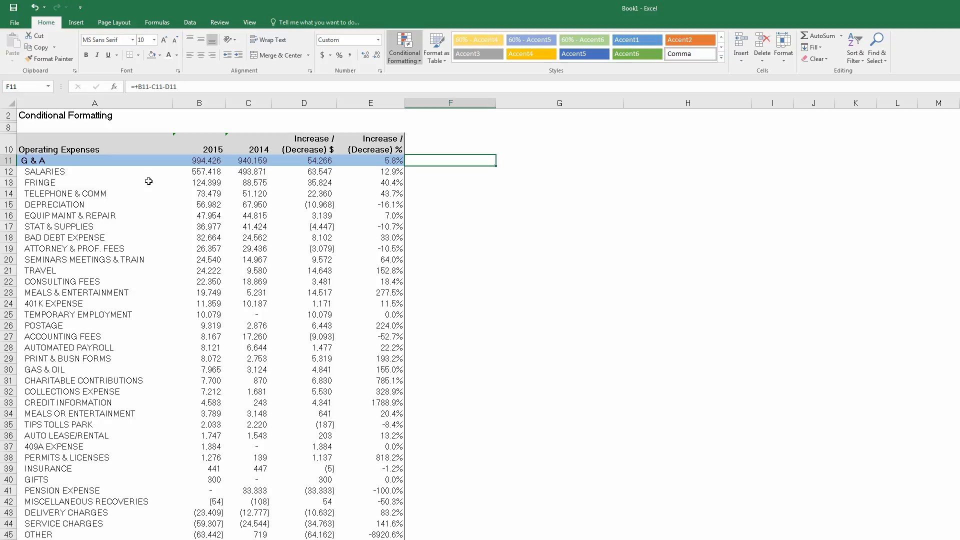
{"action": "left_click", "coordinate": [405, 50]}
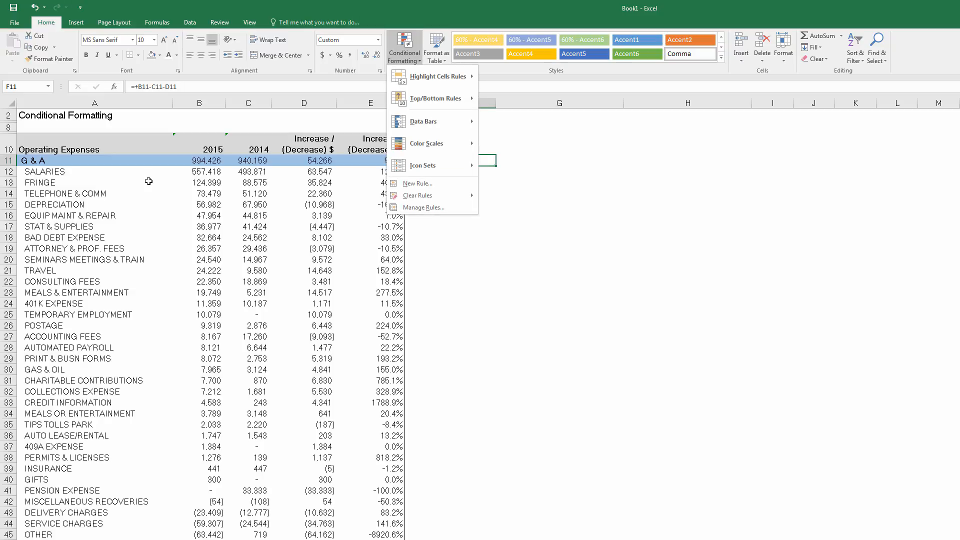
{"action": "mouse_move", "coordinate": [435, 76]}
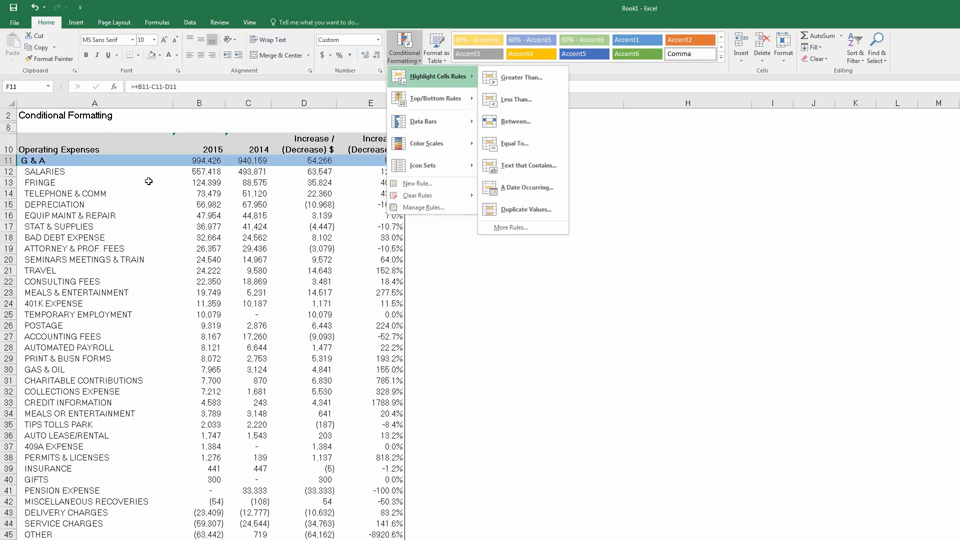
{"action": "left_click", "coordinate": [418, 183]}
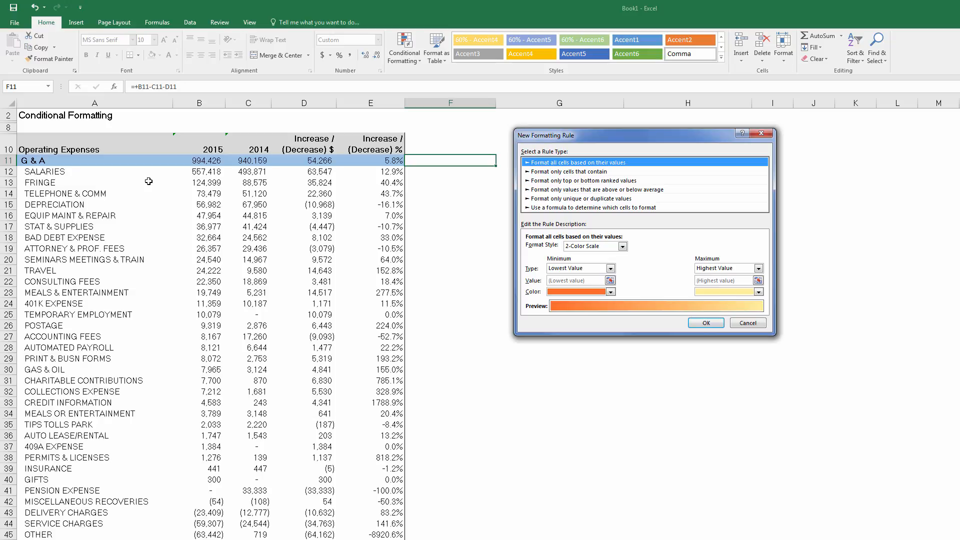
{"action": "key", "text": "End"}
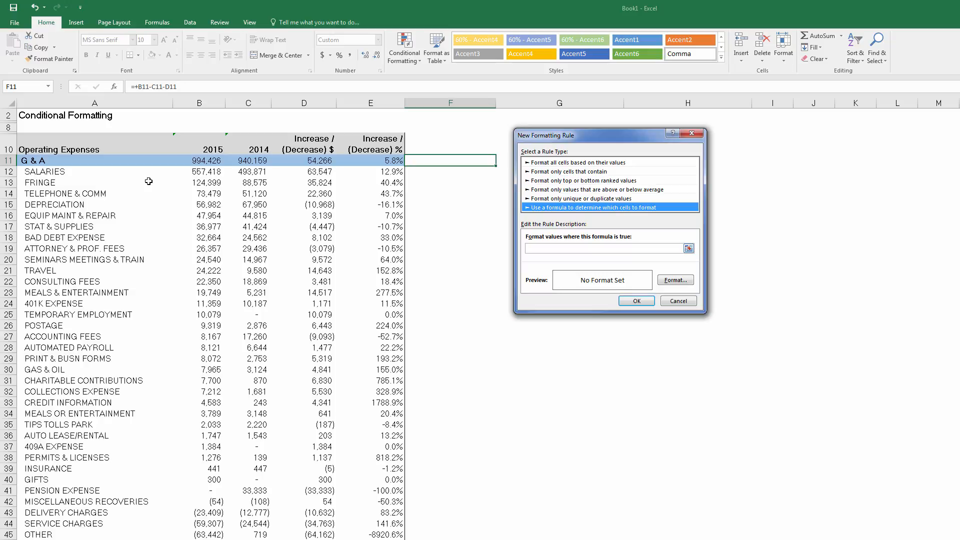
{"action": "key", "text": "Tab"}
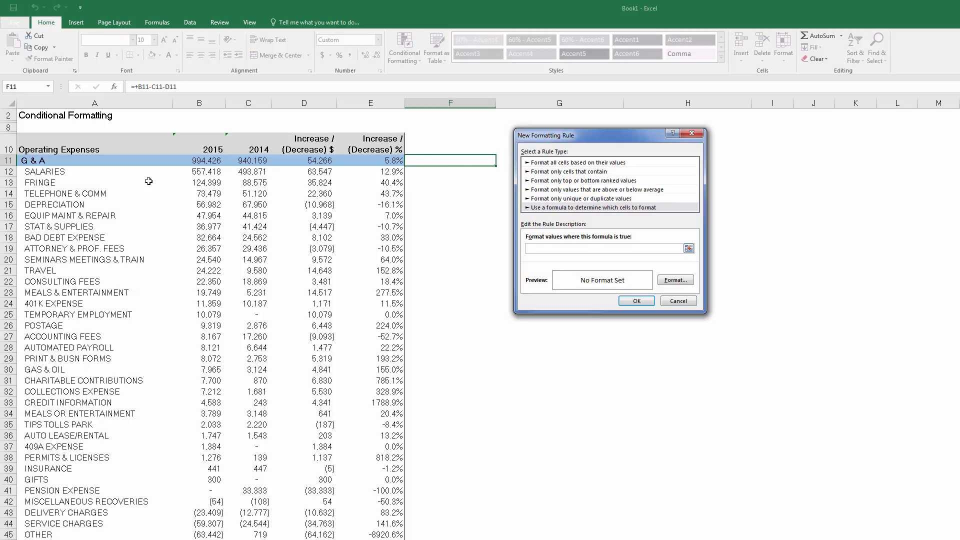
{"action": "key", "text": "Down"}
Step: Set the rule's format to a bright magenta-pink fill and a yellow font color
{"action": "key", "text": "alt+f"}
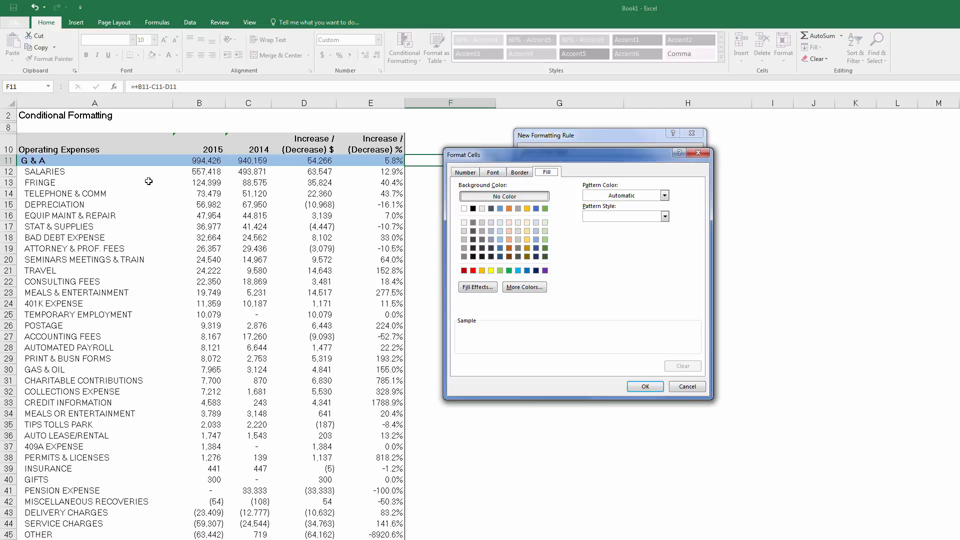
{"action": "key", "text": "alt+m"}
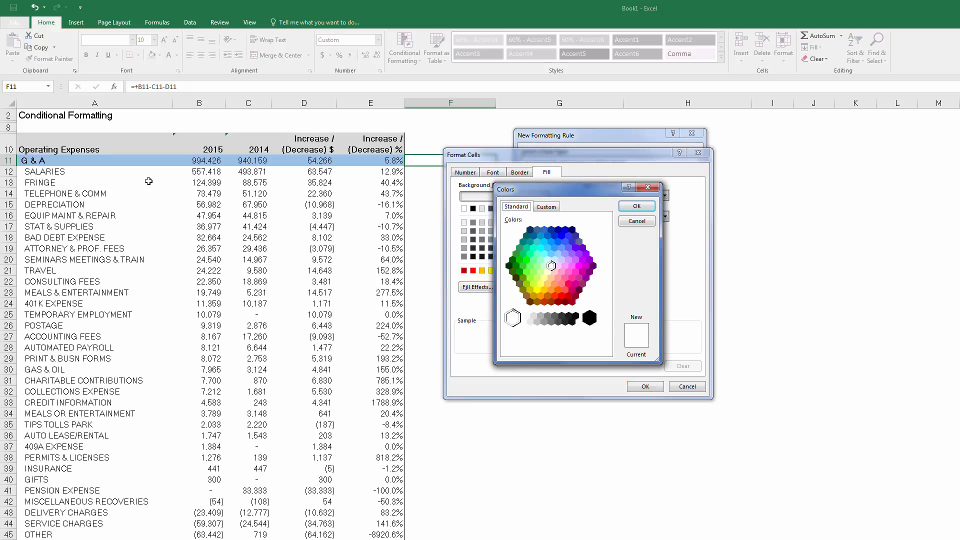
{"action": "left_click", "coordinate": [575, 271]}
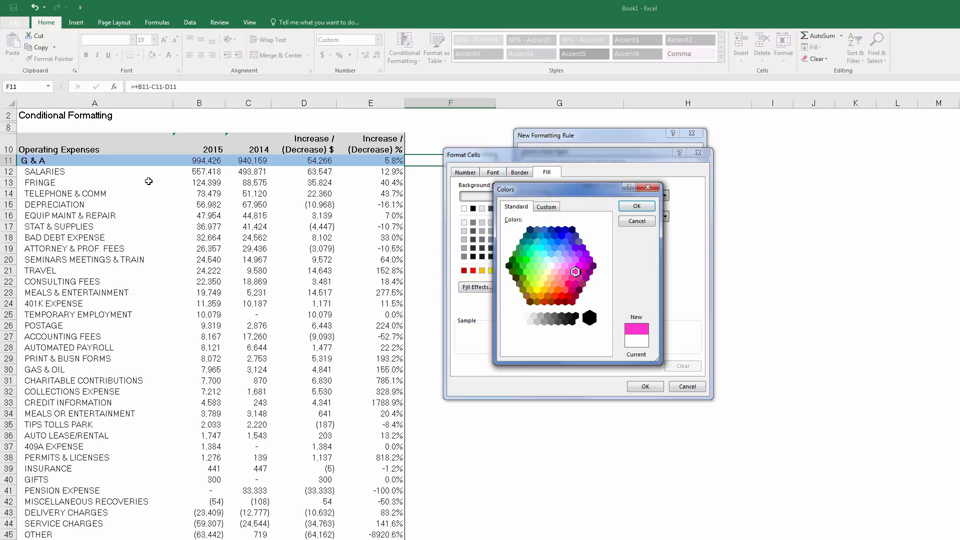
{"action": "key", "text": "Return"}
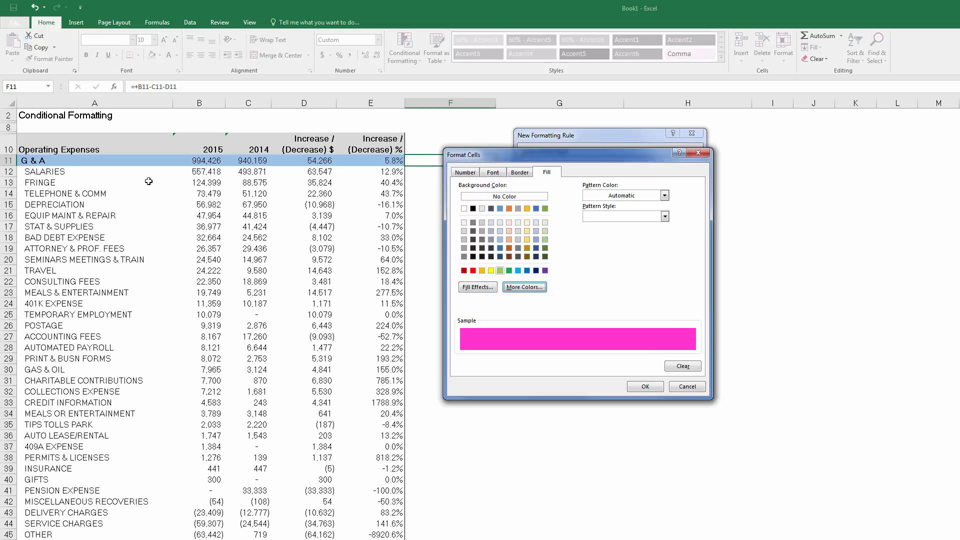
{"action": "left_click", "coordinate": [493, 172]}
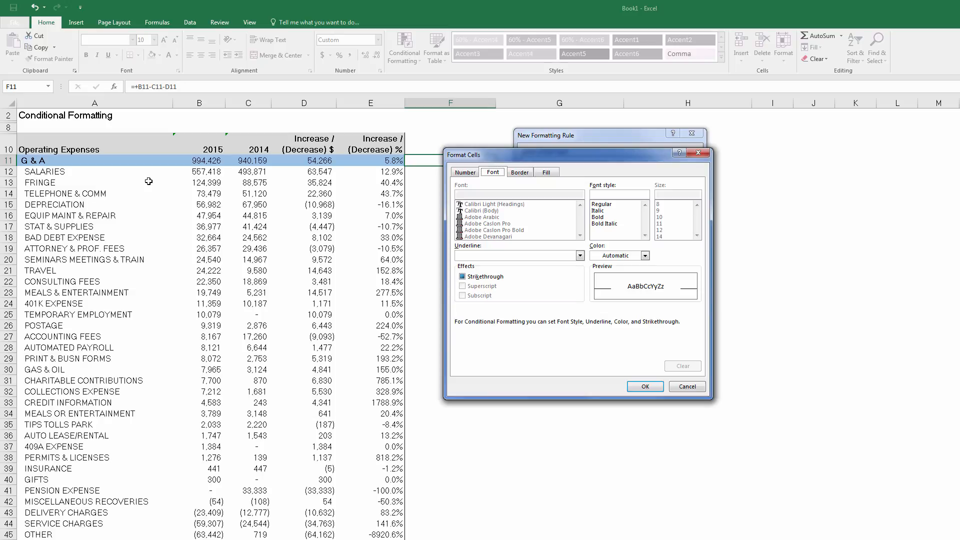
{"action": "left_click", "coordinate": [645, 255]}
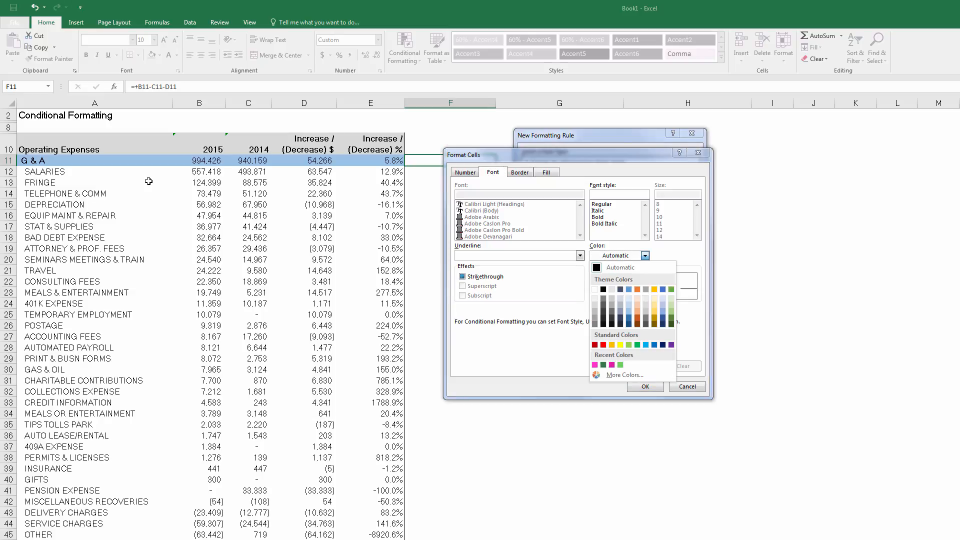
{"action": "left_click", "coordinate": [620, 345]}
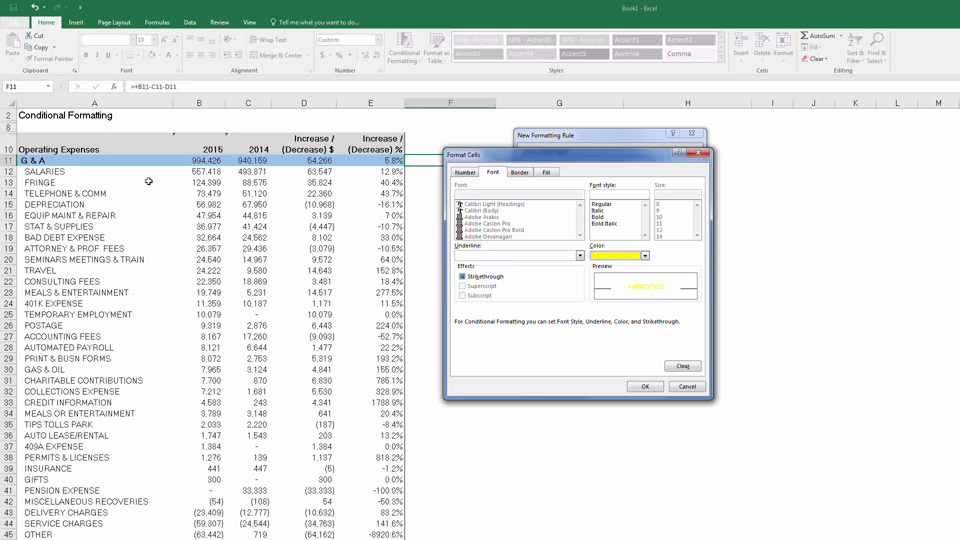
Step: Add a solid border on all four sides to the rule's format and apply the rule to F11
{"action": "left_click", "coordinate": [520, 172]}
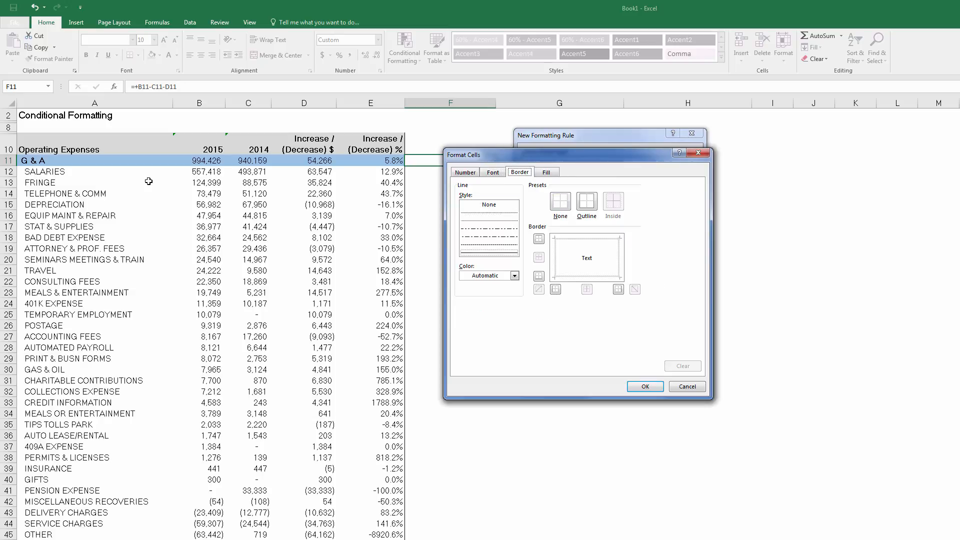
{"action": "left_click", "coordinate": [489, 253]}
{"action": "left_click", "coordinate": [555, 257]}
{"action": "left_click", "coordinate": [587, 239]}
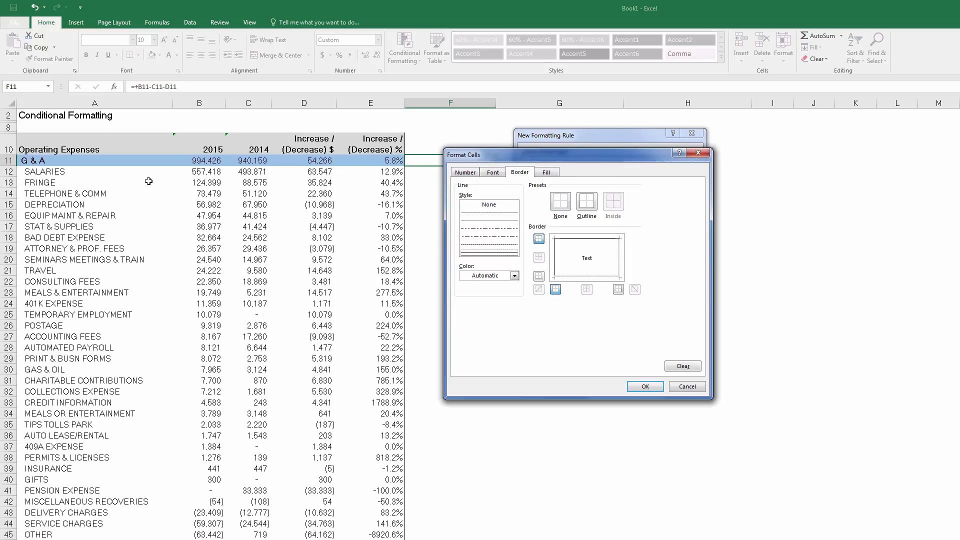
{"action": "left_click", "coordinate": [620, 258]}
{"action": "left_click", "coordinate": [539, 275]}
{"action": "left_click", "coordinate": [645, 387]}
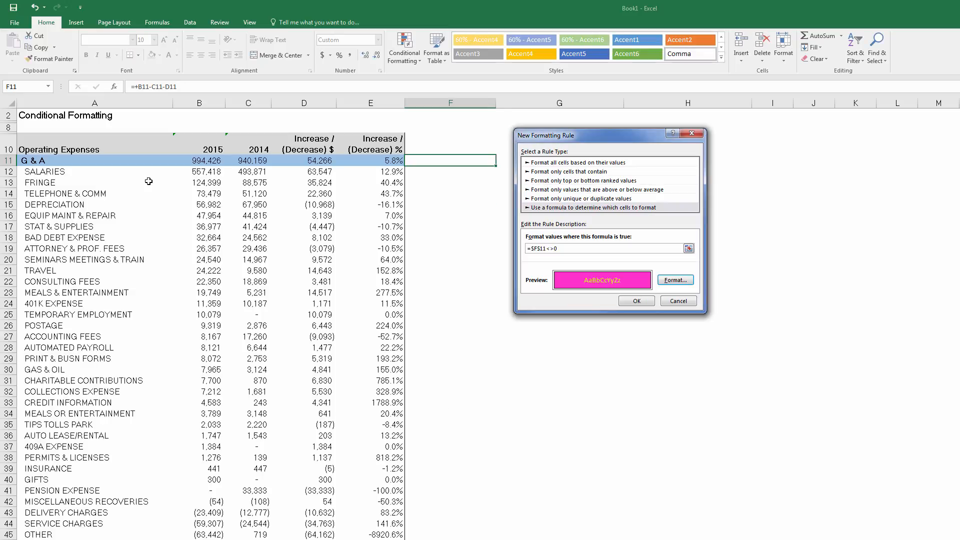
{"action": "left_click", "coordinate": [637, 301]}
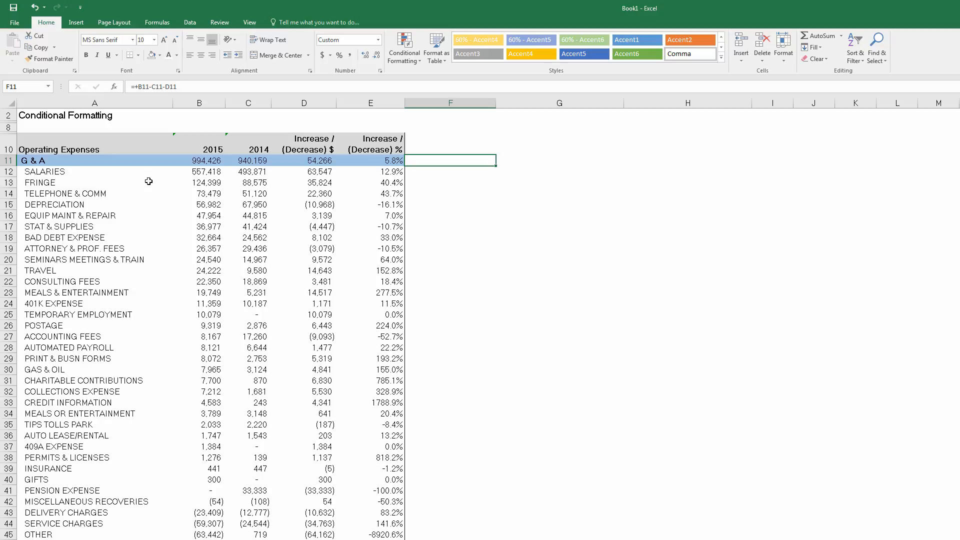
Step: Test the rule with a tiny mismatch by changing the 2015 G & A amount in B11 to 994425.901
{"action": "key", "text": "Left"}
{"action": "key", "text": "Left"}
{"action": "key", "text": "Left"}
{"action": "key", "text": "Left"}
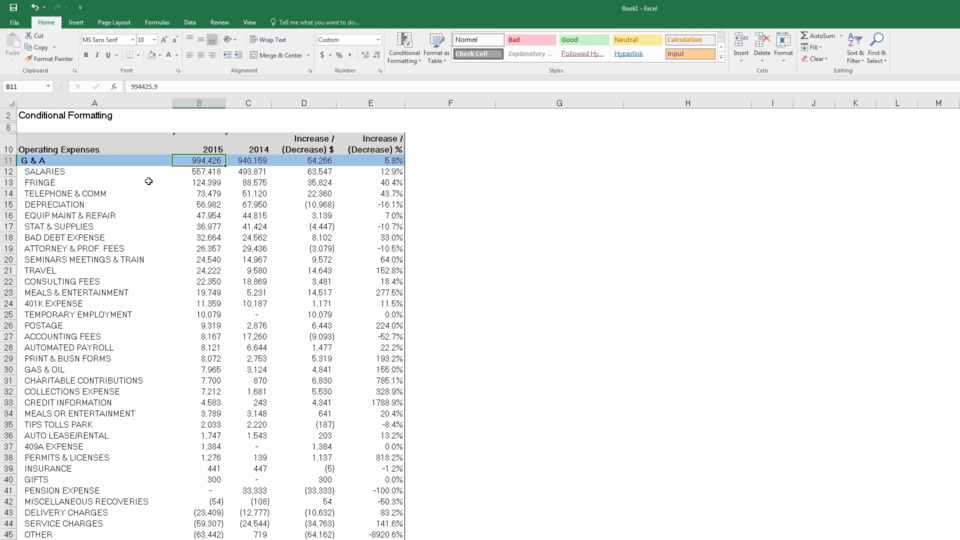
{"action": "key", "text": "F2"}
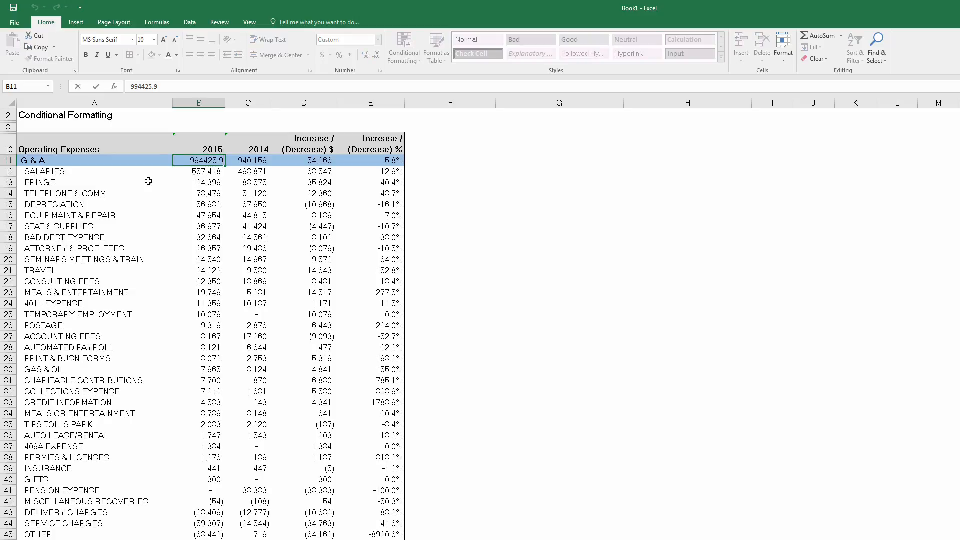
{"action": "type", "text": "01"}
{"action": "key", "text": "Return"}
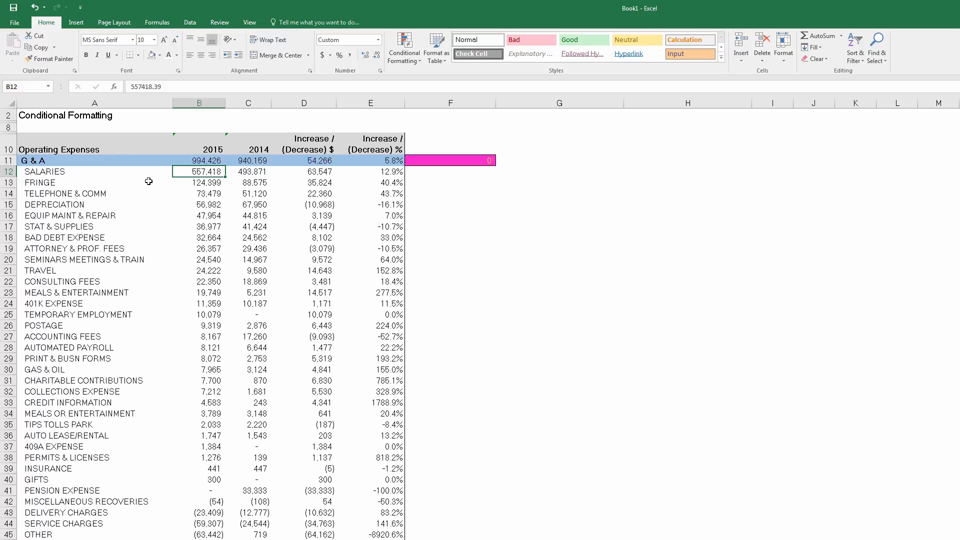
Step: Test the rule with a large mismatch by changing B11 to the formula 994425.9+10000
{"action": "key", "text": "Up"}
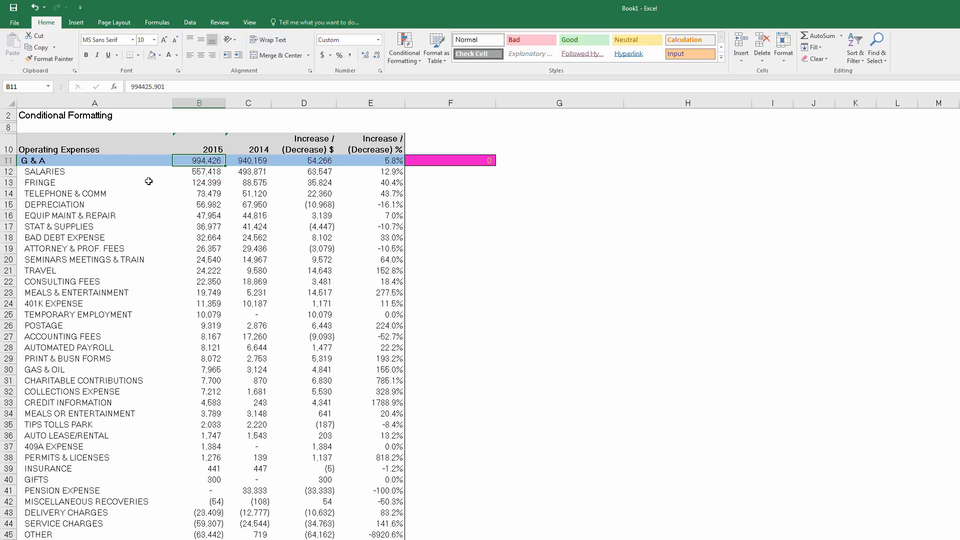
{"action": "key", "text": "F2"}
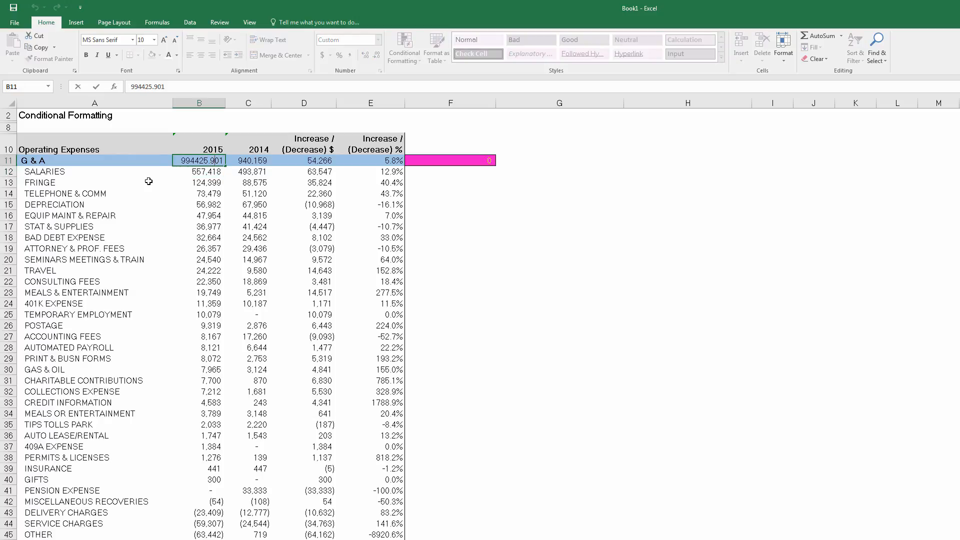
{"action": "key", "text": "BackSpace"}
{"action": "type", "text": "+"}
{"action": "key", "text": "Home"}
{"action": "type", "text": "+"}
{"action": "key", "text": "End"}
{"action": "type", "text": "01"}
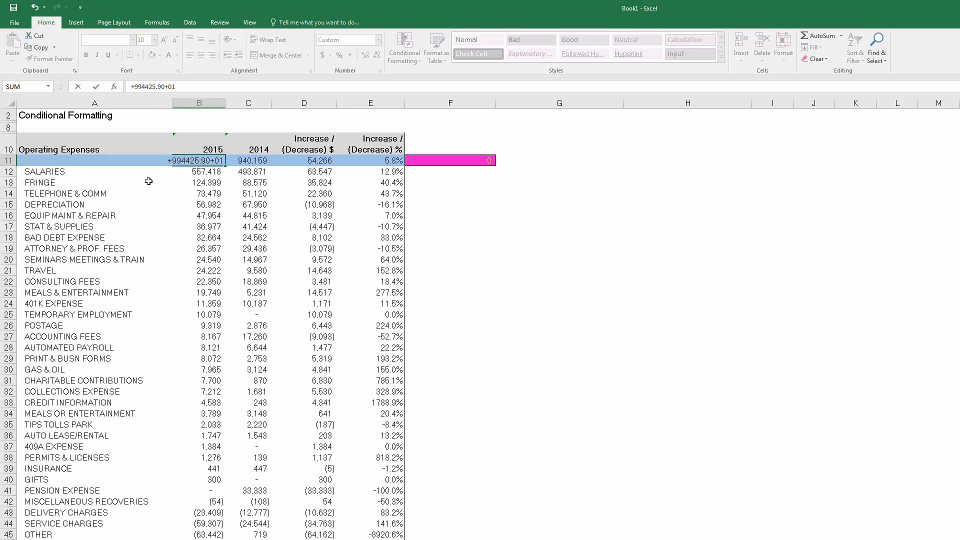
{"action": "type", "text": "0000"}
{"action": "key", "text": "Return"}
{"action": "key", "text": "Up"}
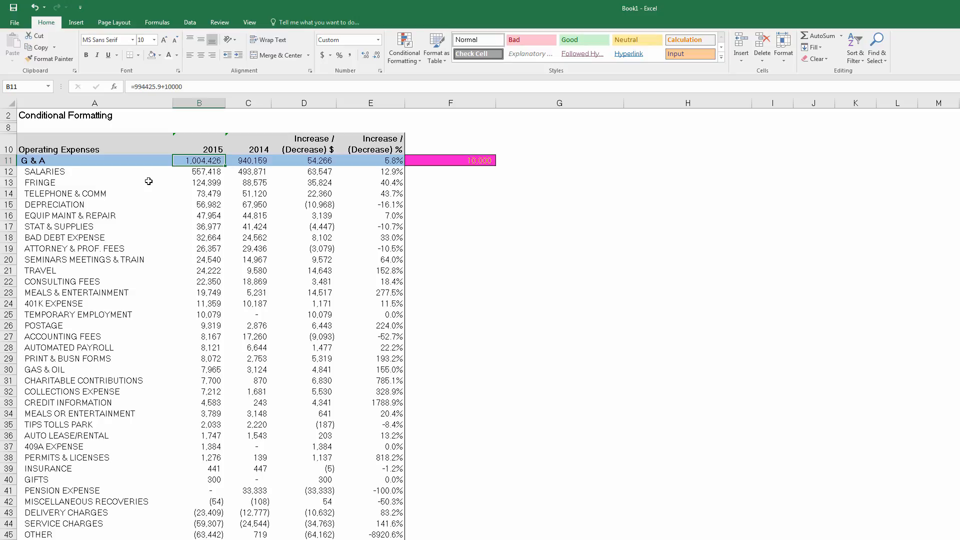
Step: Remove the +10000 from the formula in B11, leaving =994425.9
{"action": "left_click_drag", "start_coordinate": [161, 87], "coordinate": [183, 87]}
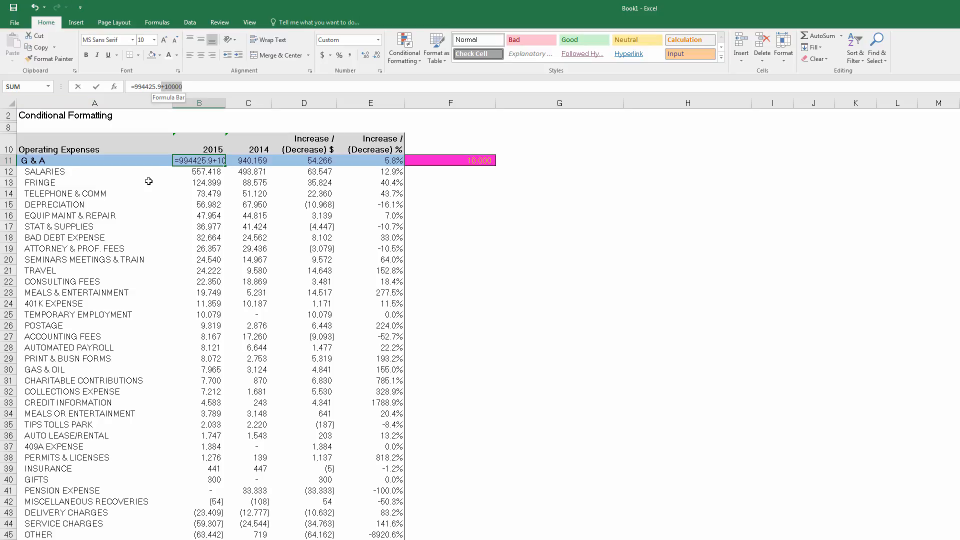
{"action": "key", "text": "BackSpace"}
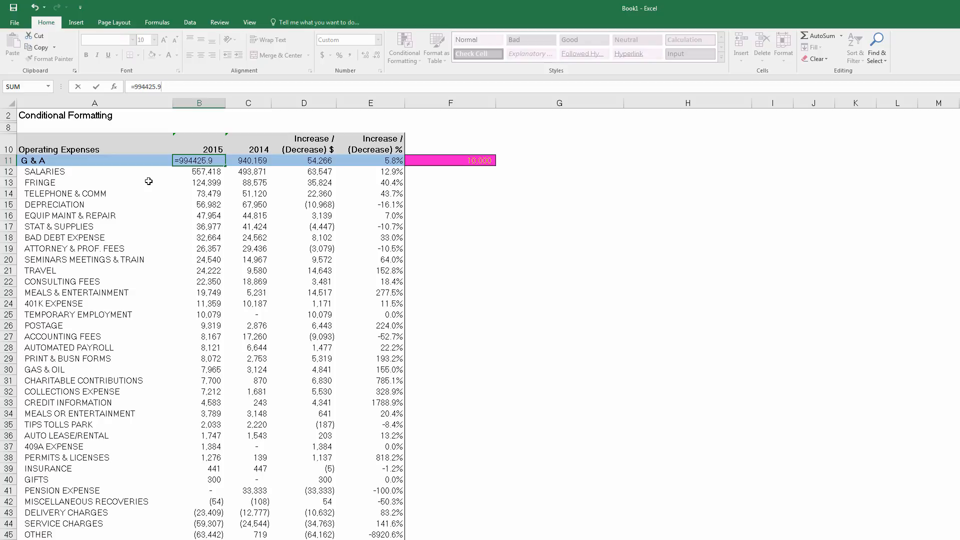
{"action": "key", "text": "Return"}
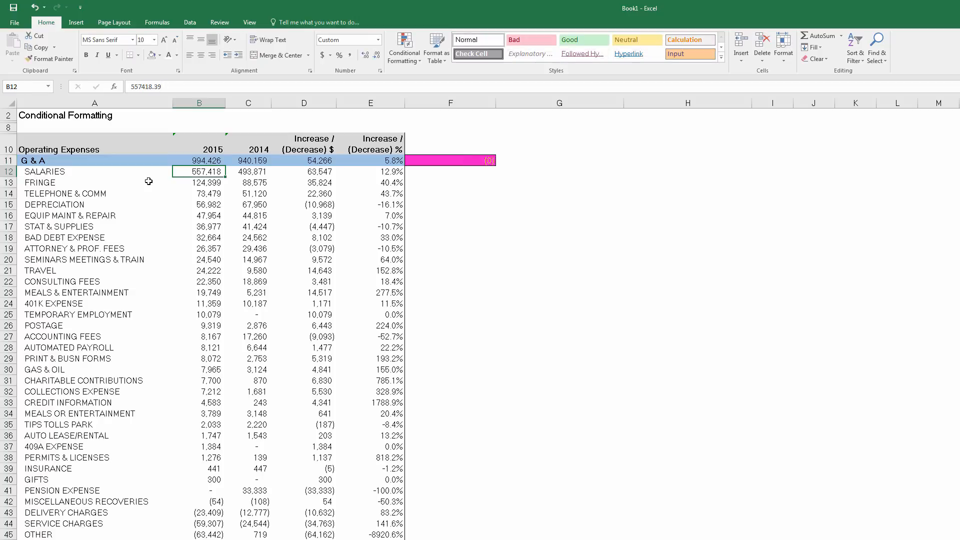
{"action": "key", "text": "Up"}
{"action": "key", "text": "Right"}
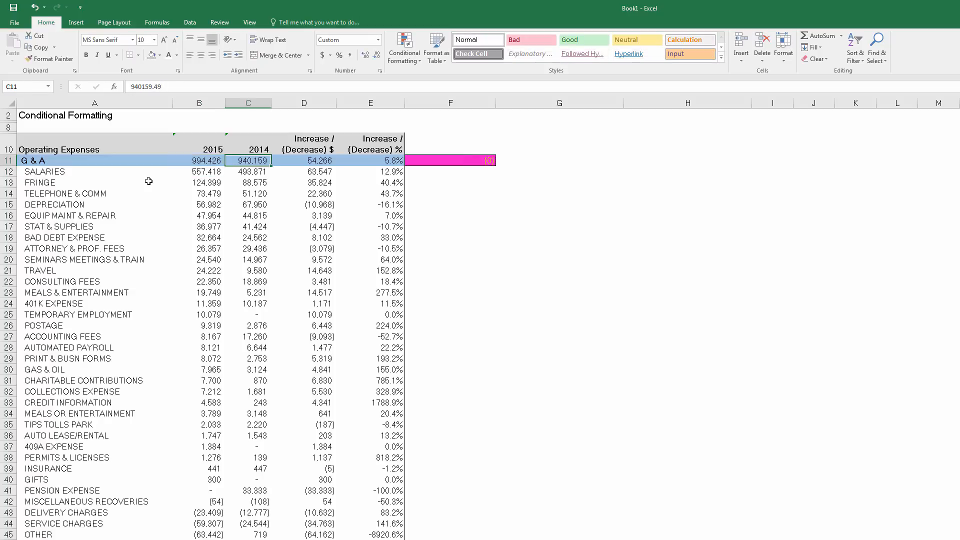